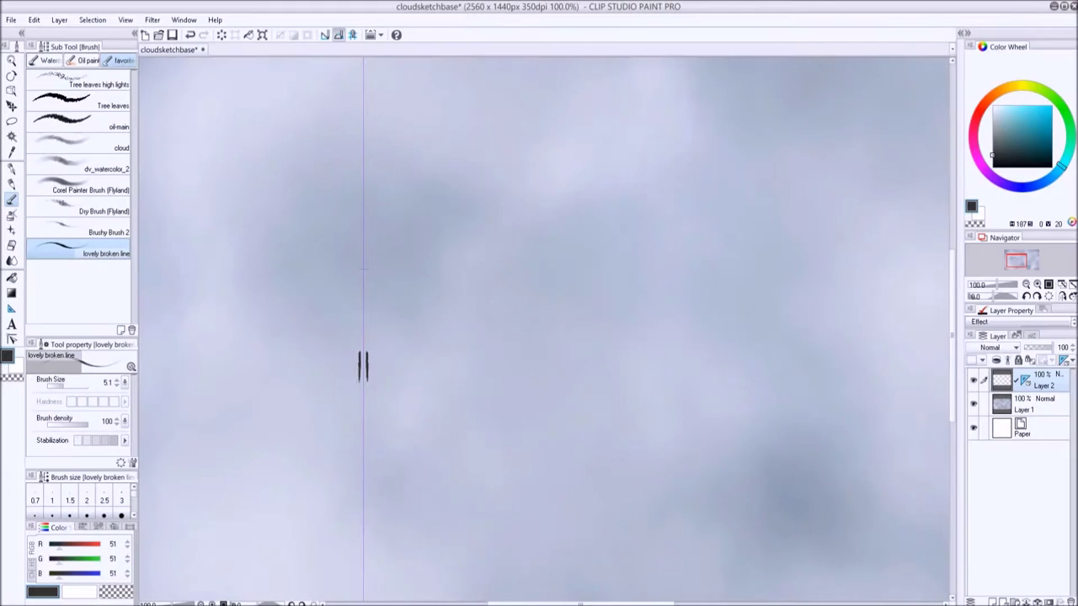
# Step: Draw mirrored crossguard horns, a pointed blade tip, a central diamond and side fins on the sword
pyautogui.moveTo(323, 349)
pyautogui.mouseDown()
pyautogui.moveTo(363, 331)
pyautogui.moveTo(339, 200)
pyautogui.moveTo(363, 136)
pyautogui.mouseUp()
pyautogui.moveTo(363, 247); pyautogui.dragTo(352, 267)
pyautogui.moveTo(352, 267); pyautogui.dragTo(363, 290)
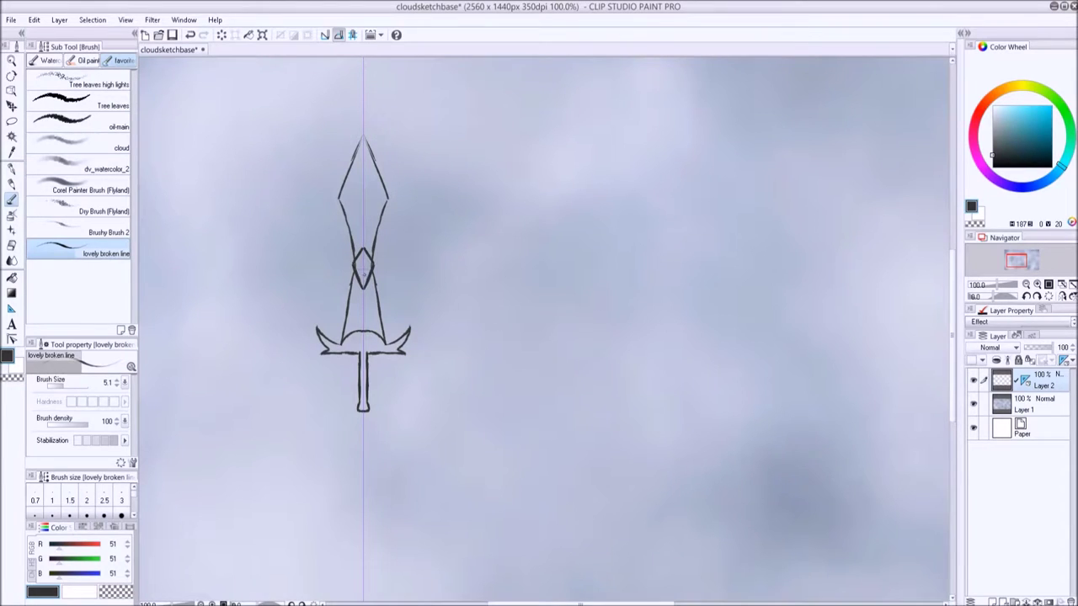
pyautogui.moveTo(347, 249)
pyautogui.mouseDown()
pyautogui.moveTo(340, 294)
pyautogui.moveTo(337, 237)
pyautogui.moveTo(350, 267)
pyautogui.mouseUp()
pyautogui.hotkey('ctrl', 'z')
pyautogui.hotkey('ctrl', 'z')
pyautogui.hotkey('ctrl', 'z')
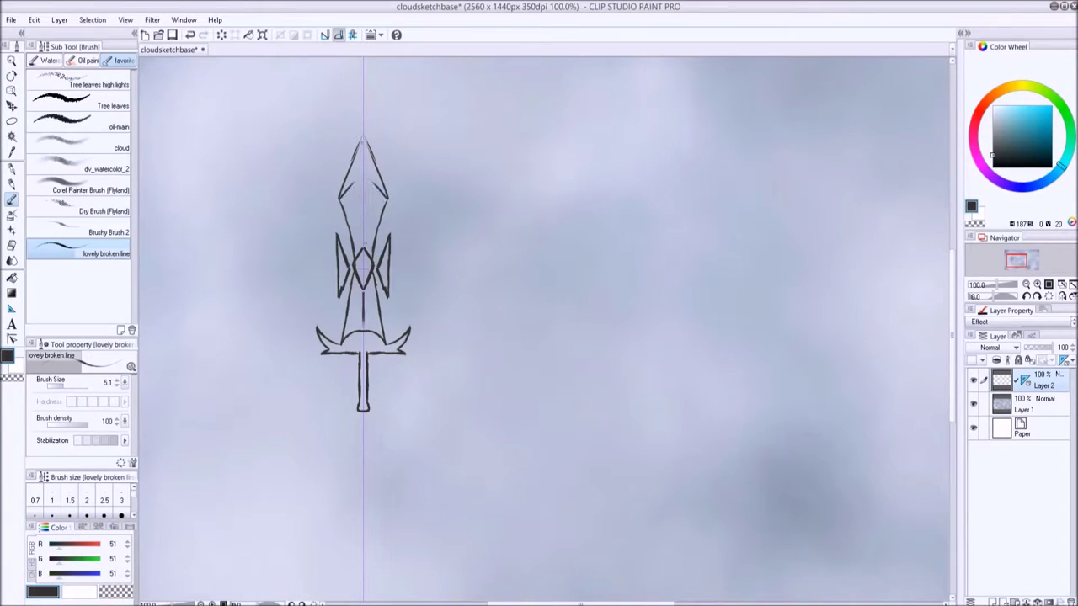
# Step: Remove the symmetry ruler, then move the sword handle down and enlarge it slightly
pyautogui.press('u')
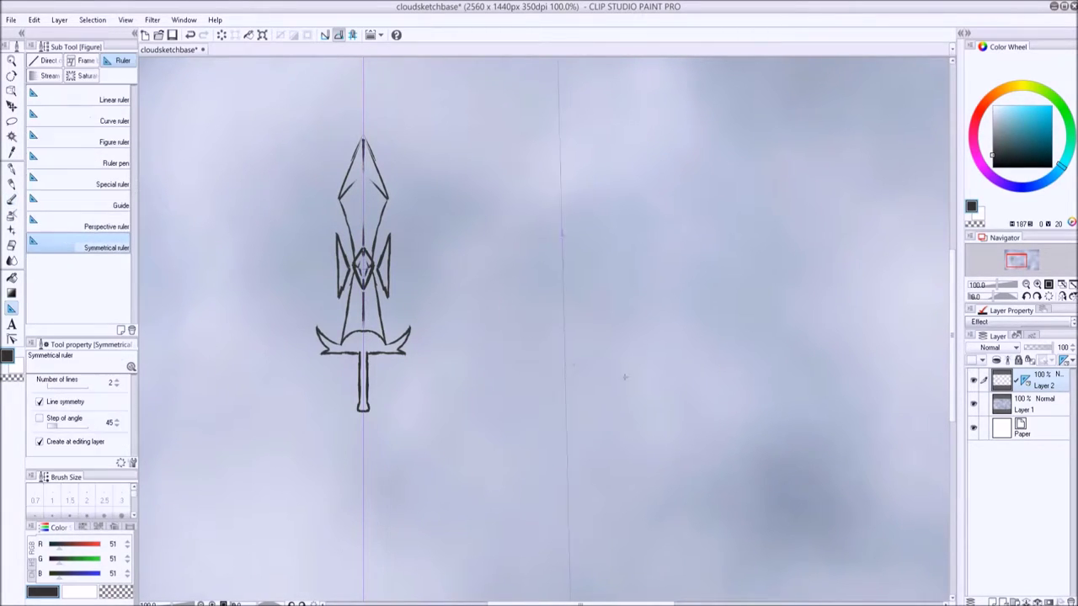
pyautogui.press('Delete')
pyautogui.press('b')
pyautogui.press('m')
pyautogui.moveTo(421, 349); pyautogui.dragTo(425, 434)
pyautogui.hotkey('ctrl', 't')
pyautogui.moveTo(468, 483); pyautogui.dragTo(472, 487)
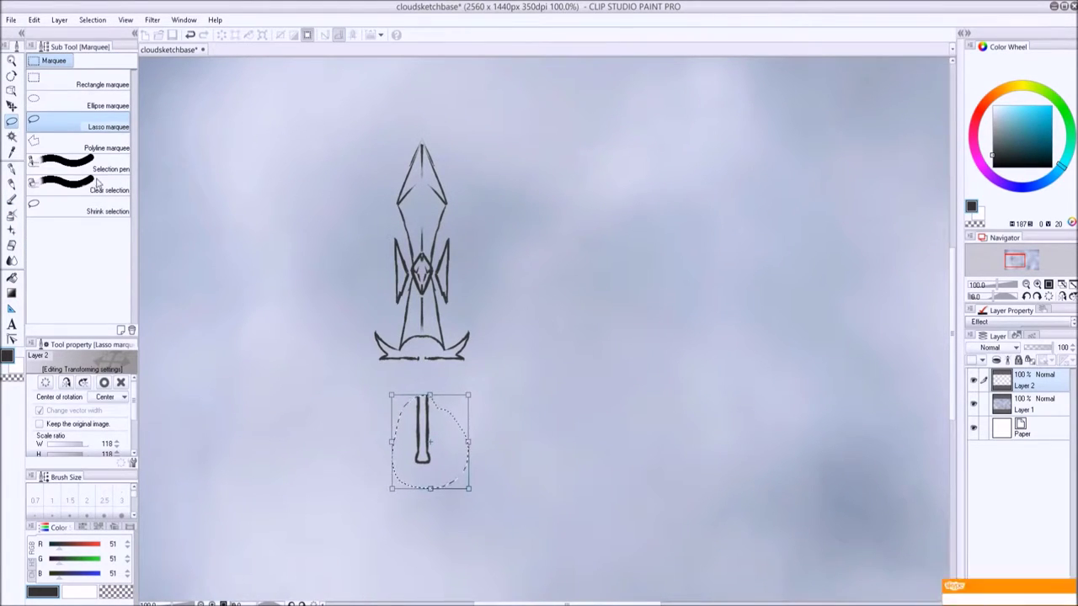
pyautogui.press('Return')
pyautogui.hotkey('ctrl', 'd')
# Step: Erase the old guard circle and handle top, and set a vertical mirror ruler
pyautogui.press('b')
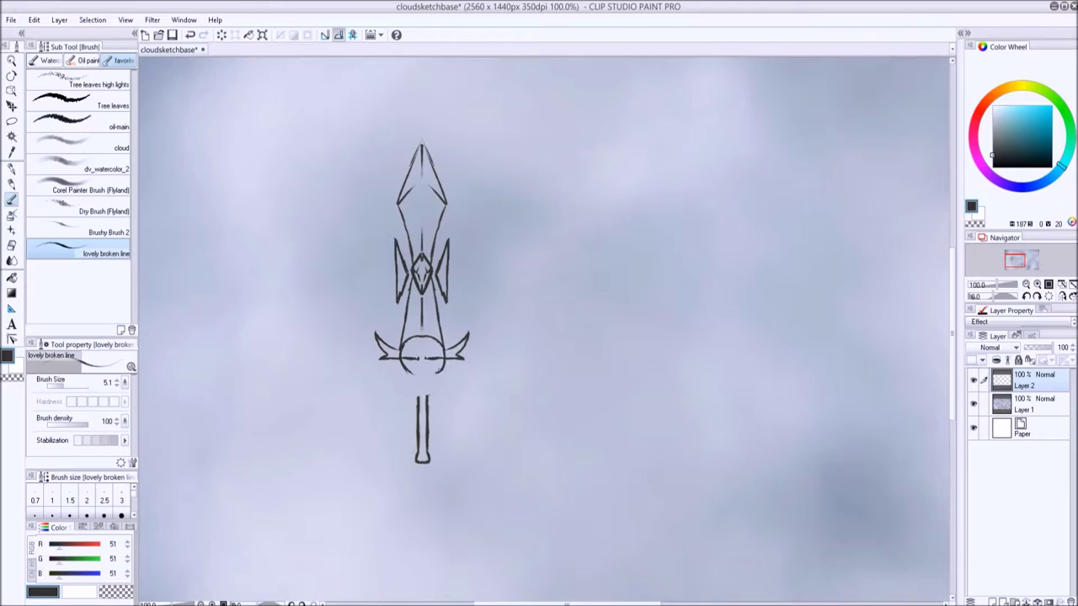
pyautogui.moveTo(421, 401); pyautogui.dragTo(425, 352)
pyautogui.press('u')
pyautogui.moveTo(421, 132); pyautogui.dragTo(422, 505)
# Step: Select the sword handle and nudge it upward
pyautogui.press('m')
pyautogui.moveTo(421, 368); pyautogui.dragTo(419, 369)
pyautogui.hotkey('ctrl', 't')
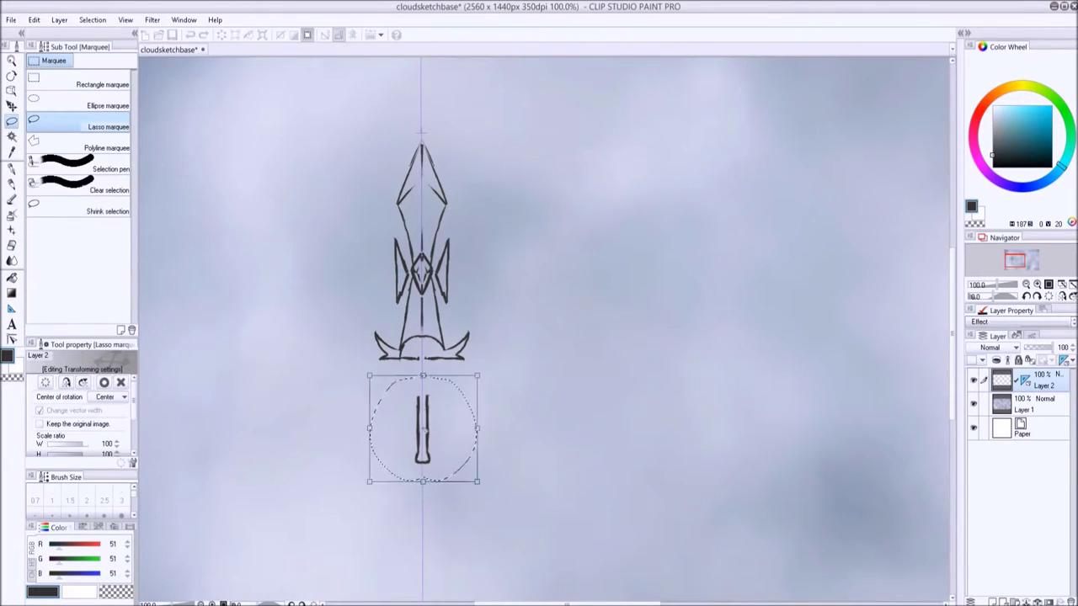
pyautogui.moveTo(421, 429); pyautogui.dragTo(421, 421)
pyautogui.hotkey('ctrl', 'd')
pyautogui.click(497, 233)
pyautogui.press('b')
# Step: Draw a round guard circle and try curved wings joining it
pyautogui.moveTo(421, 337)
pyautogui.mouseDown()
pyautogui.moveTo(421, 380)
pyautogui.moveTo(471, 357)
pyautogui.moveTo(390, 358)
pyautogui.moveTo(398, 373)
pyautogui.mouseUp()
pyautogui.press('e')
pyautogui.press('b')
pyautogui.moveTo(468, 335); pyautogui.dragTo(444, 372)
pyautogui.hotkey('ctrl', 'z')
pyautogui.hotkey('ctrl', 'z')
pyautogui.moveTo(376, 335); pyautogui.dragTo(398, 371)
pyautogui.moveTo(467, 335); pyautogui.dragTo(447, 370)
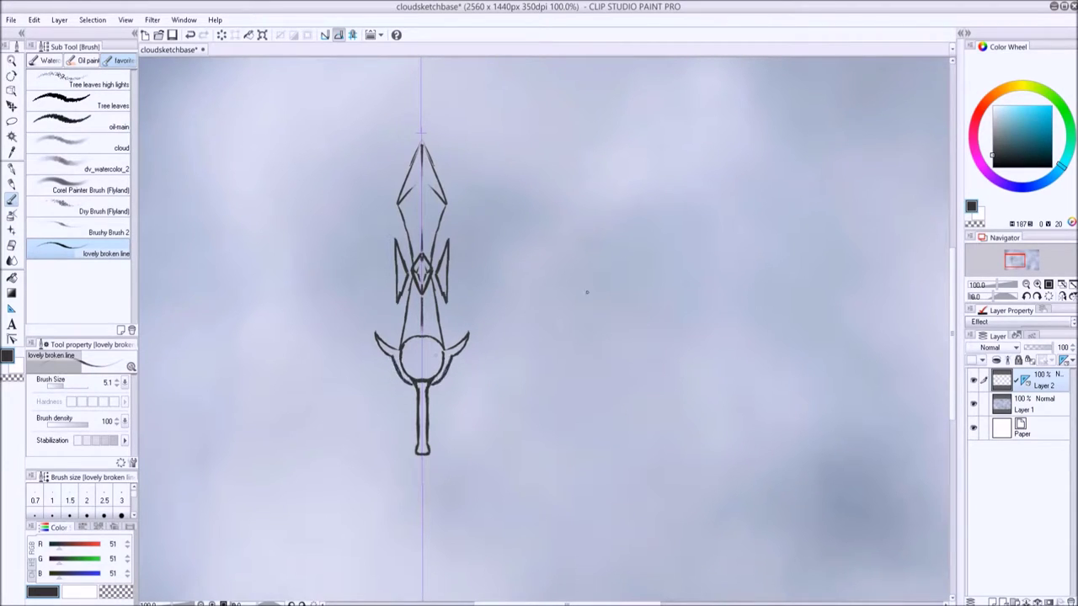
pyautogui.hotkey('ctrl', 'z')
# Step: Reselect the handle and reposition it below the guard circle
pyautogui.press('m')
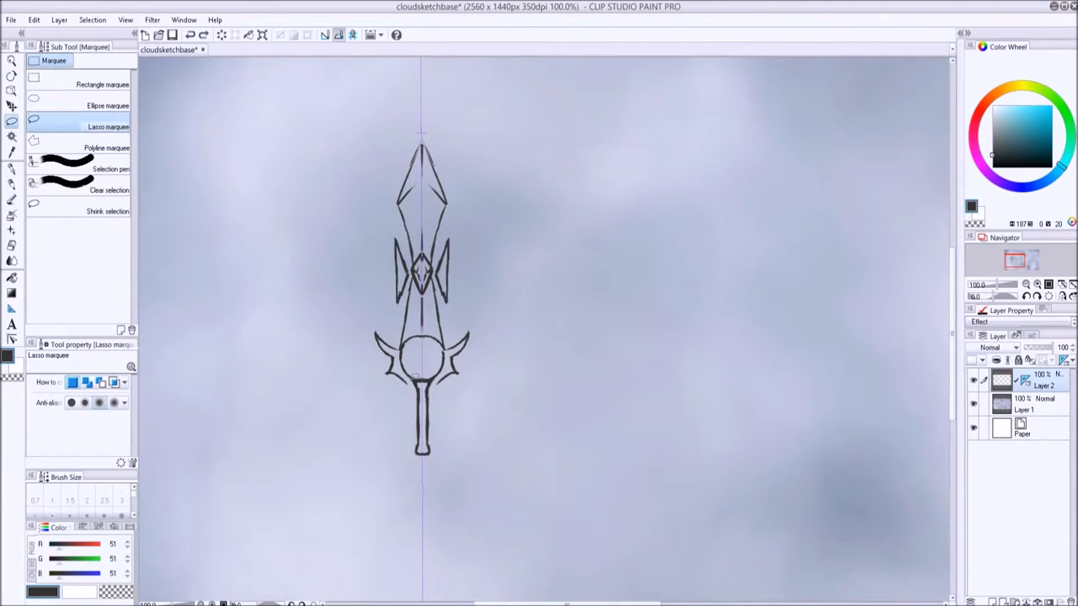
pyautogui.moveTo(421, 389); pyautogui.dragTo(409, 393)
pyautogui.hotkey('ctrl', 't')
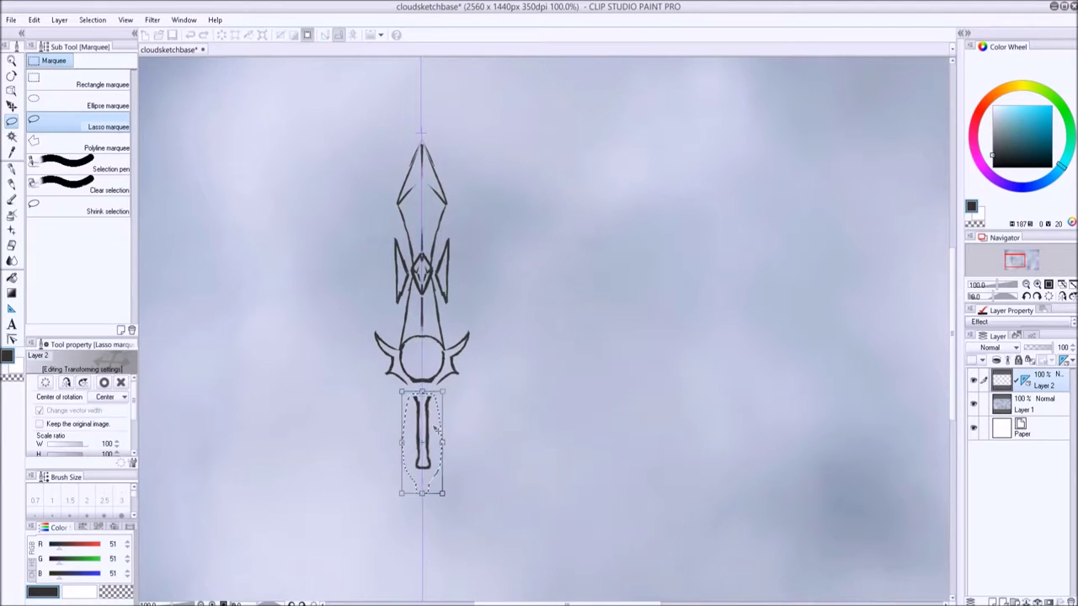
pyautogui.press('Return')
pyautogui.hotkey('ctrl', 'd')
pyautogui.press('b')
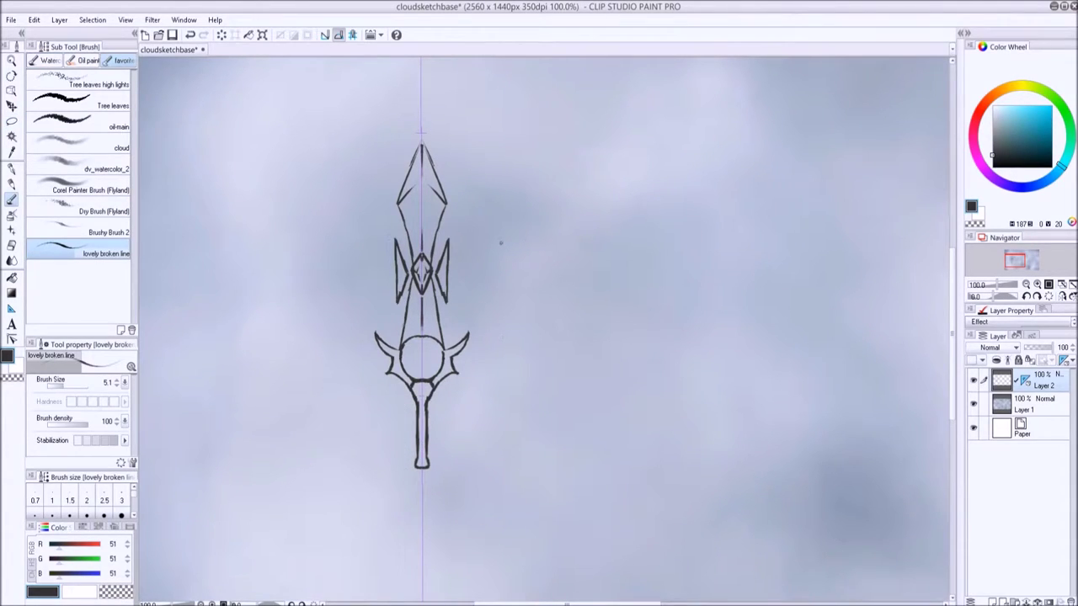
# Step: Try flat and spiked crossguard wings, undoing back to the handle attached to the circle
pyautogui.hotkey('ctrl', 'z')
pyautogui.moveTo(455, 358); pyautogui.dragTo(493, 329)
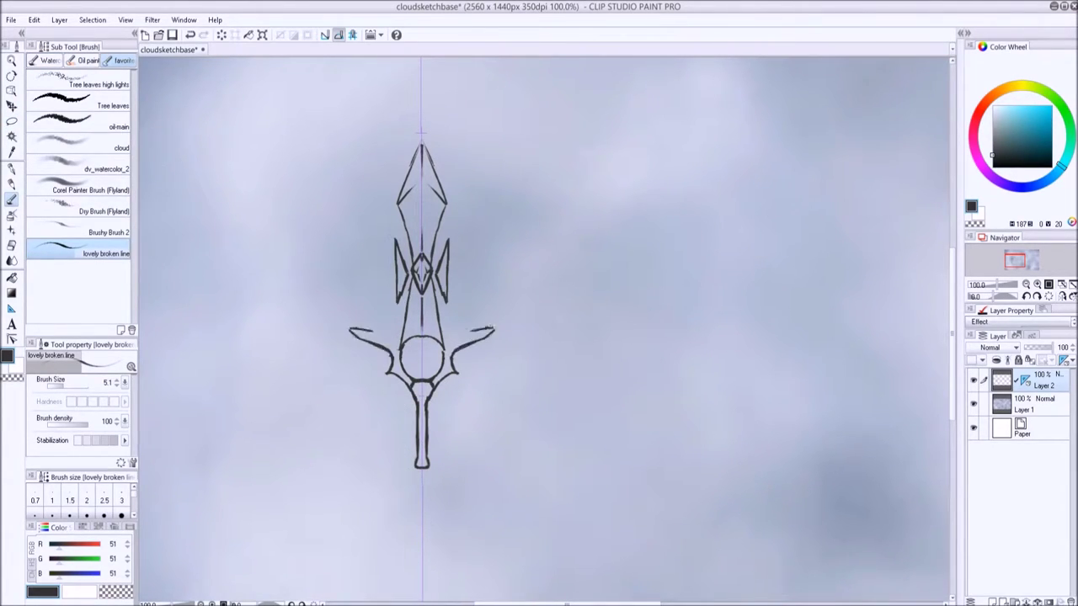
pyautogui.hotkey('ctrl', 'z')
pyautogui.hotkey('ctrl', 'z')
pyautogui.press('m')
pyautogui.hotkey('ctrl', 'z')
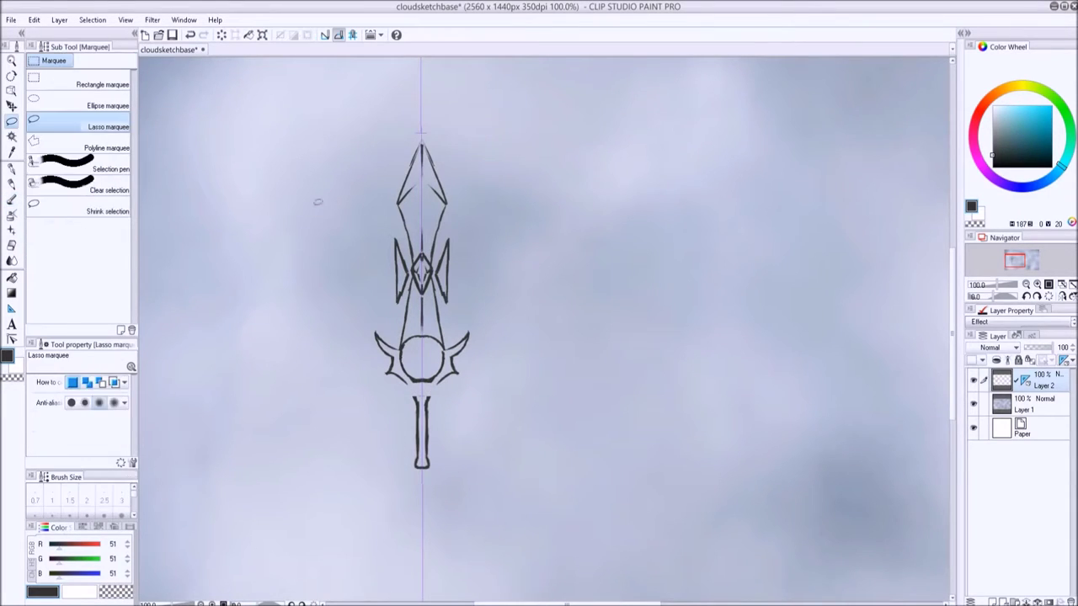
pyautogui.press('b')
pyautogui.hotkey('ctrl', 'z')
pyautogui.moveTo(429, 405); pyautogui.dragTo(473, 335)
pyautogui.hotkey('ctrl', 'z')
pyautogui.hotkey('ctrl', 'z')
# Step: With the view rotated, draw long mirrored spikes across the crossguard
pyautogui.press('-')
pyautogui.press('-')
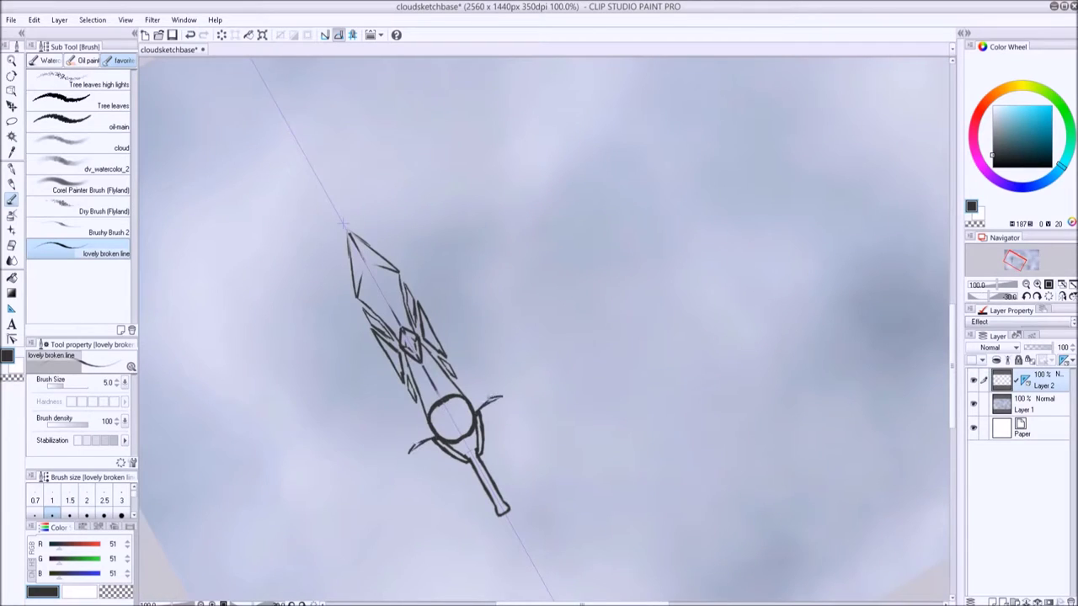
pyautogui.moveTo(480, 410)
pyautogui.mouseDown()
pyautogui.moveTo(504, 389)
pyautogui.moveTo(493, 372)
pyautogui.moveTo(511, 370)
pyautogui.mouseUp()
pyautogui.hotkey('ctrl', 'z')
pyautogui.hotkey('ctrl', 'z')
pyautogui.hotkey('ctrl', 'z')
pyautogui.hotkey('ctrl', 'z')
pyautogui.moveTo(428, 421)
pyautogui.mouseDown()
pyautogui.moveTo(406, 413)
pyautogui.moveTo(416, 421)
pyautogui.mouseUp()
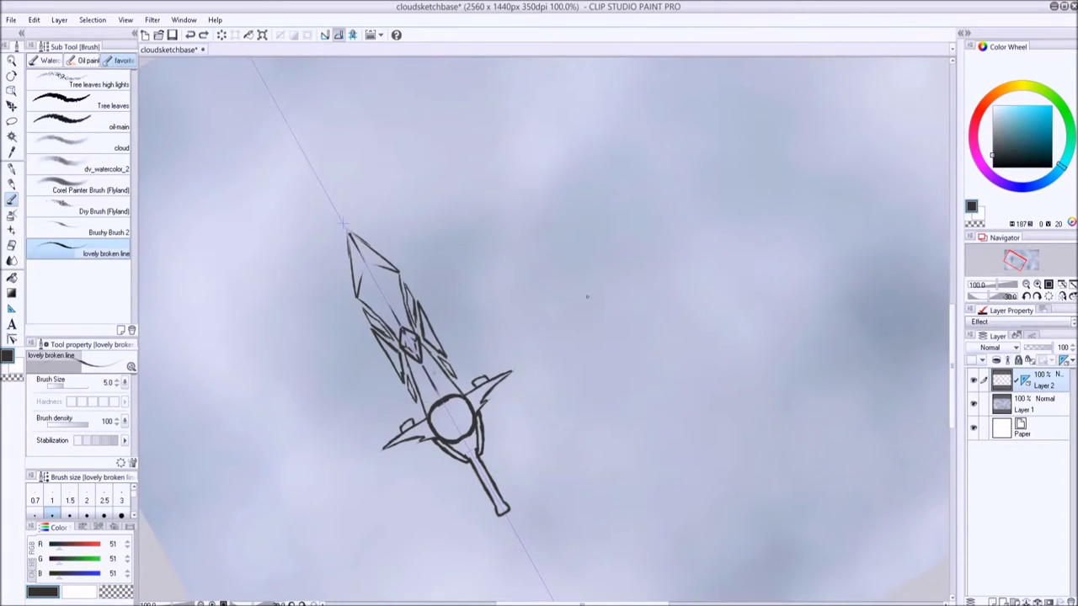
pyautogui.moveTo(459, 380); pyautogui.dragTo(477, 370)
pyautogui.hotkey('ctrl', 'z')
# Step: Rotate the view upright and add mirrored strokes where the blade meets the guard
pyautogui.press('^')
pyautogui.press('^')
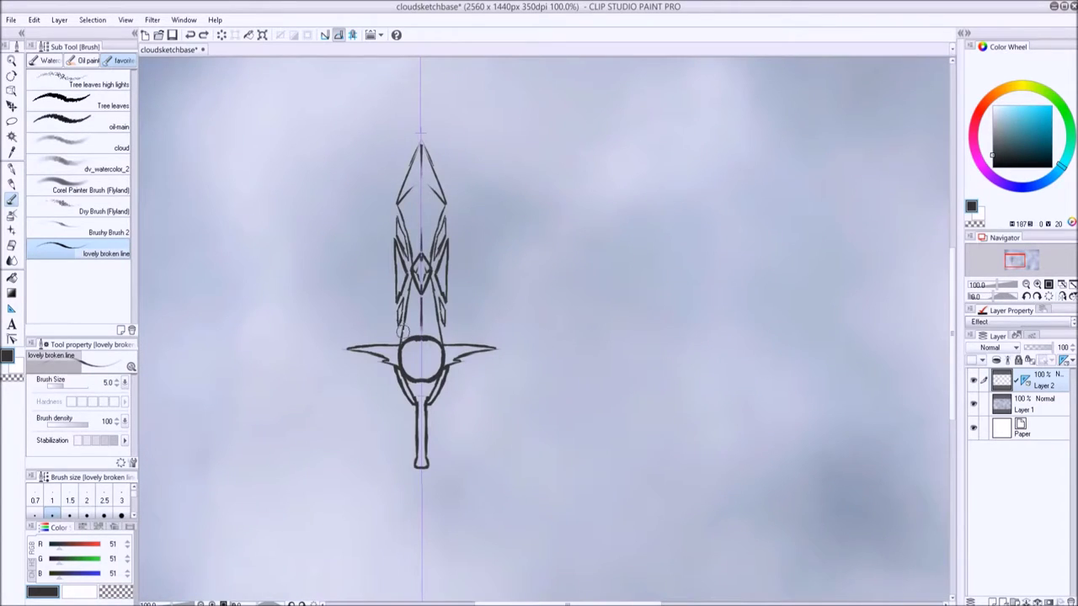
pyautogui.moveTo(457, 330); pyautogui.dragTo(441, 345)
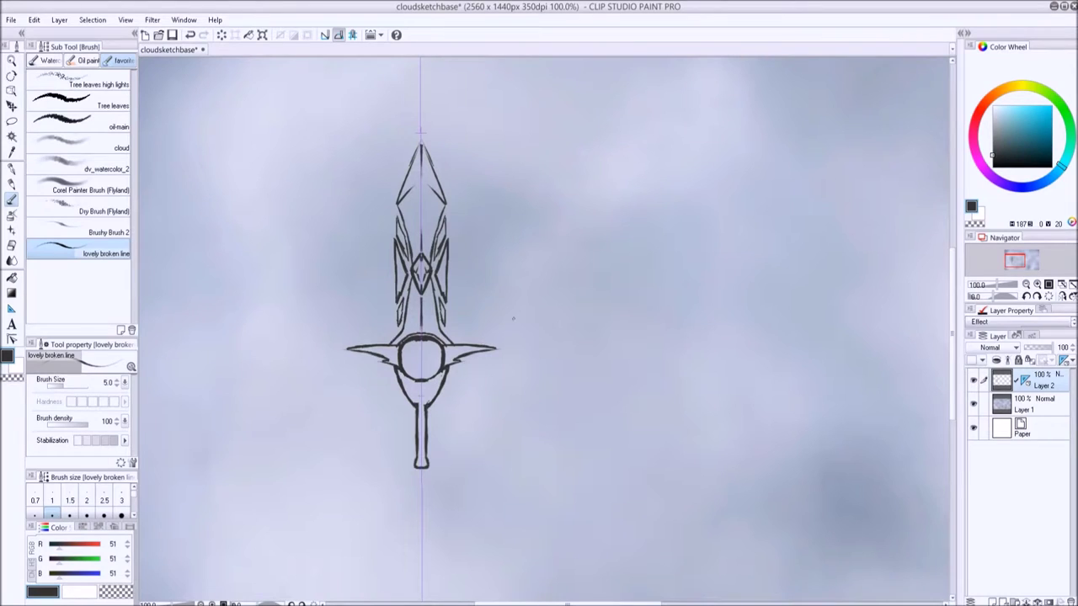
pyautogui.hotkey('ctrl', '+')
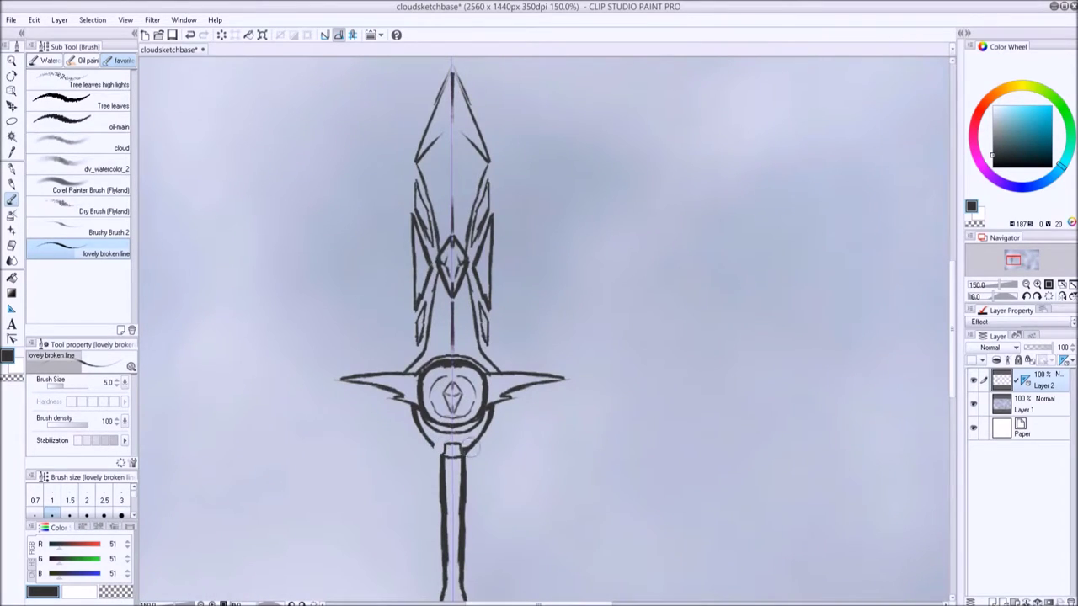
# Step: Draw a zigzag wrap down the sword handle and pointed strokes below the pommel
pyautogui.hotkey('ctrl', '-')
pyautogui.hotkey('ctrl', '+')
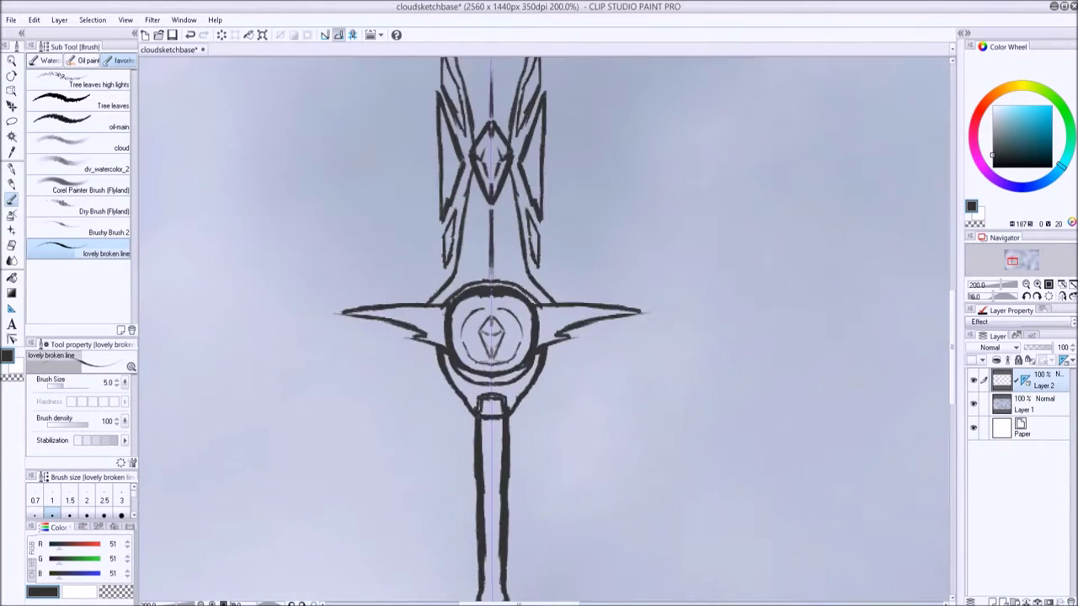
pyautogui.scroll(-3, 492, 336)
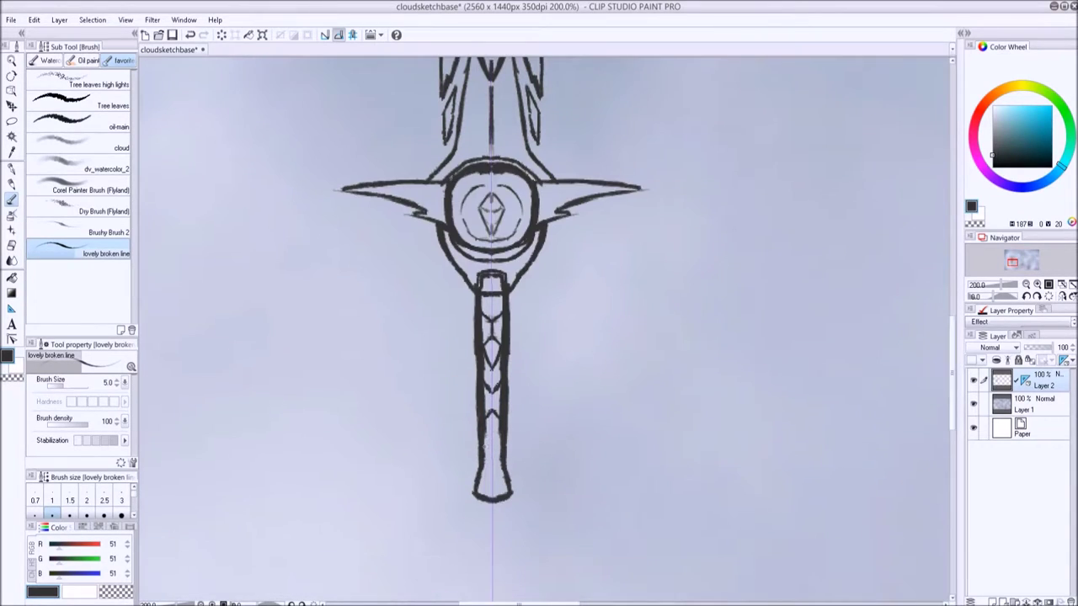
pyautogui.moveTo(490, 306); pyautogui.dragTo(492, 542)
pyautogui.moveTo(510, 495); pyautogui.dragTo(493, 561)
pyautogui.hotkey('ctrl', '-')
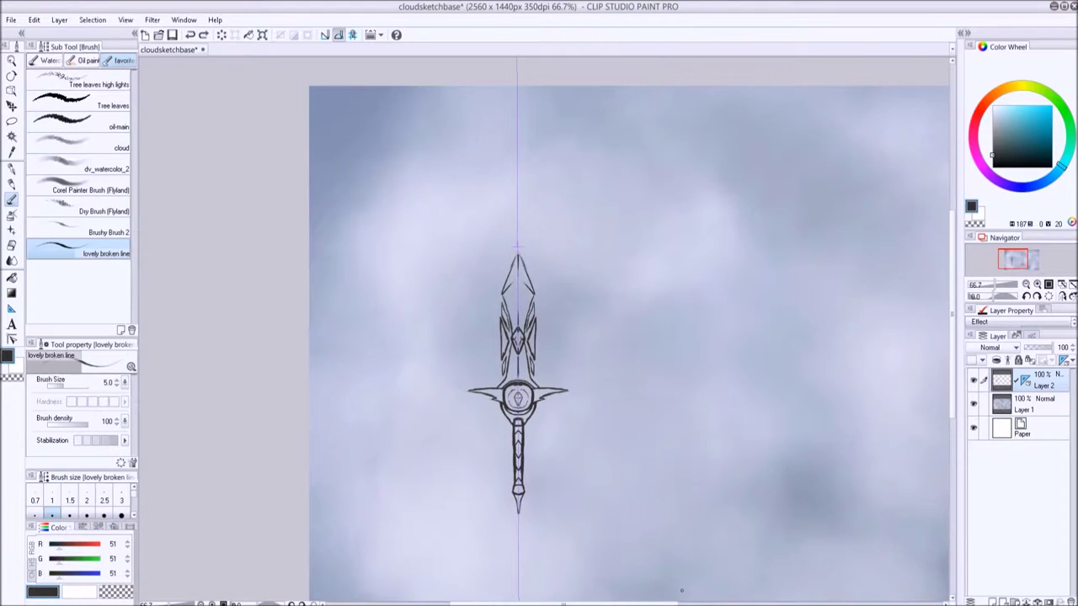
pyautogui.hotkey('ctrl', '+')
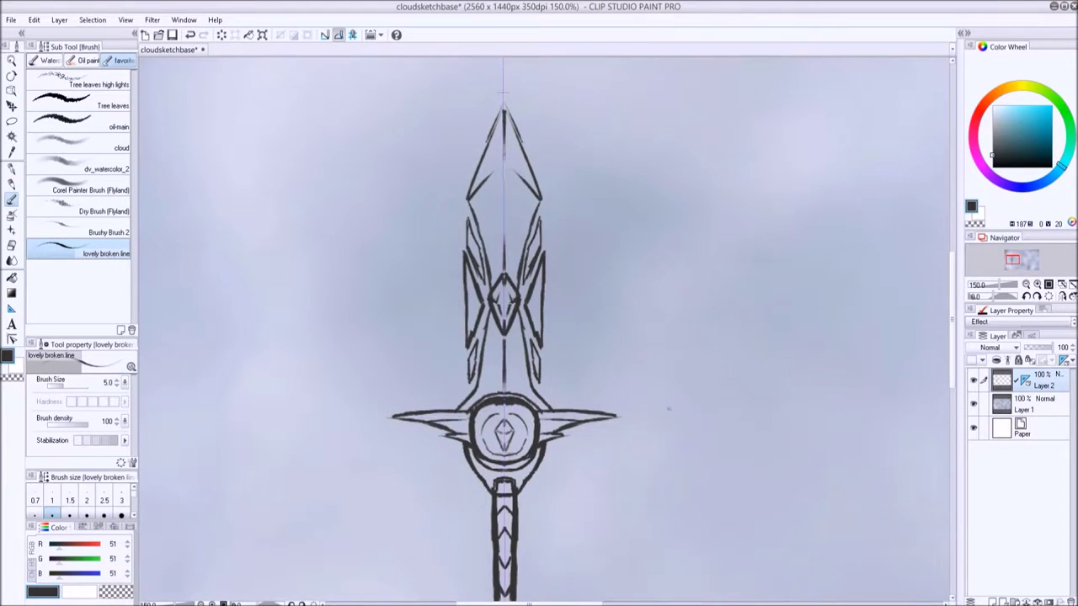
pyautogui.hotkey('ctrl', '-')
pyautogui.hotkey('ctrl', '-')
pyautogui.press('m')
pyautogui.moveTo(287, 253); pyautogui.dragTo(337, 539)
# Step: Move the sword up toward the left and rotate it upright via Edit > Transform
pyautogui.hotkey('ctrl', '-')
pyautogui.hotkey('ctrl', 't')
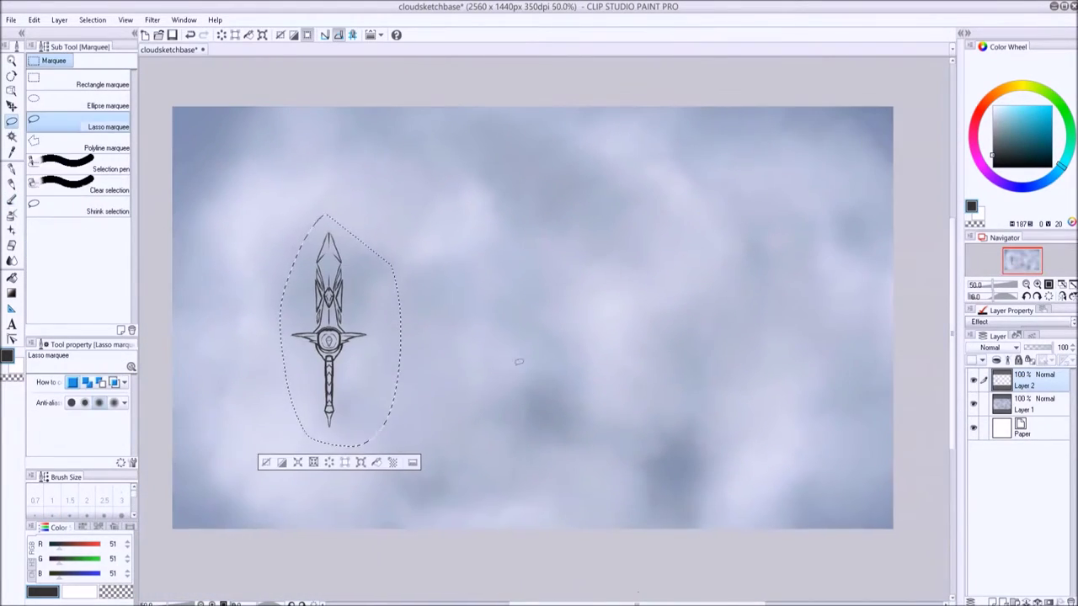
pyautogui.moveTo(414, 394); pyautogui.dragTo(369, 349)
pyautogui.press('Return')
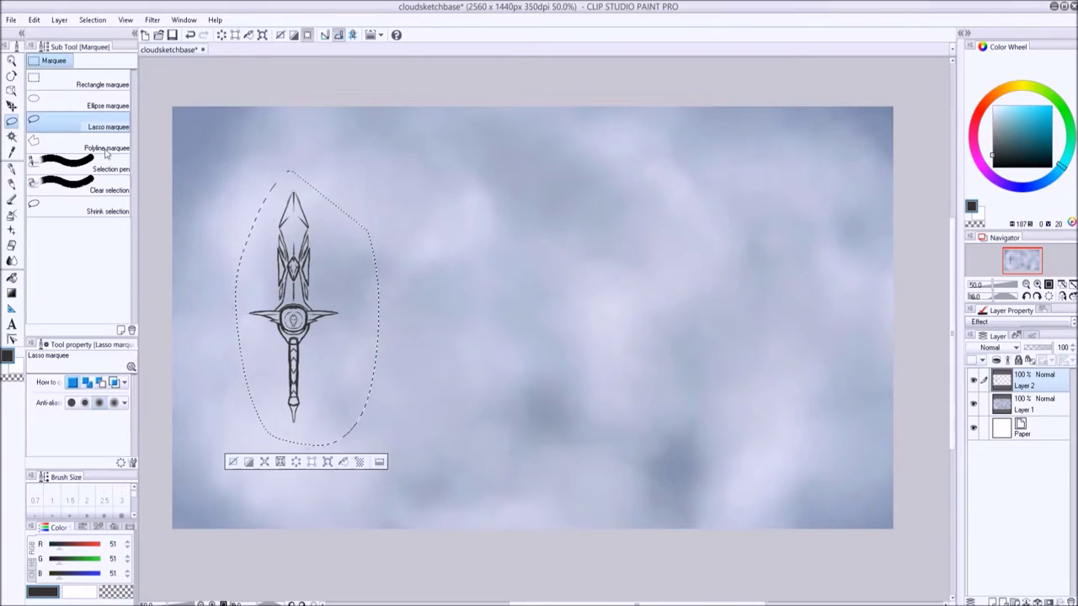
pyautogui.hotkey('ctrl', 'd')
pyautogui.click(34, 20)
pyautogui.click(325, 260)
pyautogui.moveTo(211, 168); pyautogui.dragTo(193, 244)
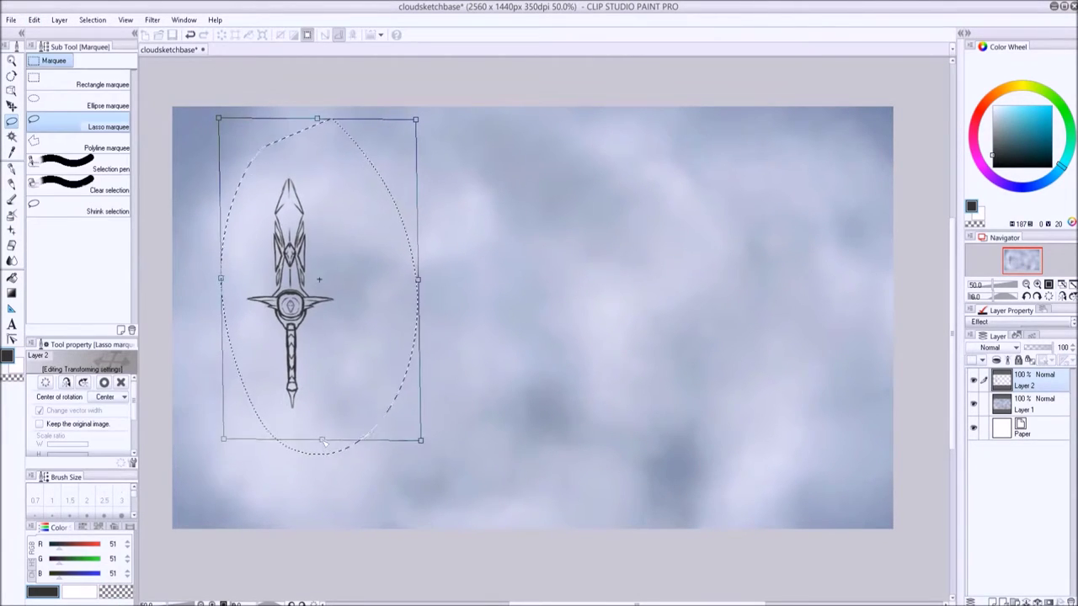
pyautogui.press('Return')
pyautogui.hotkey('ctrl', 'd')
# Step: Scale the sword handle down to 96%
pyautogui.moveTo(286, 336); pyautogui.dragTo(282, 341)
pyautogui.hotkey('ctrl', 't')
pyautogui.moveTo(327, 453); pyautogui.dragTo(328, 439)
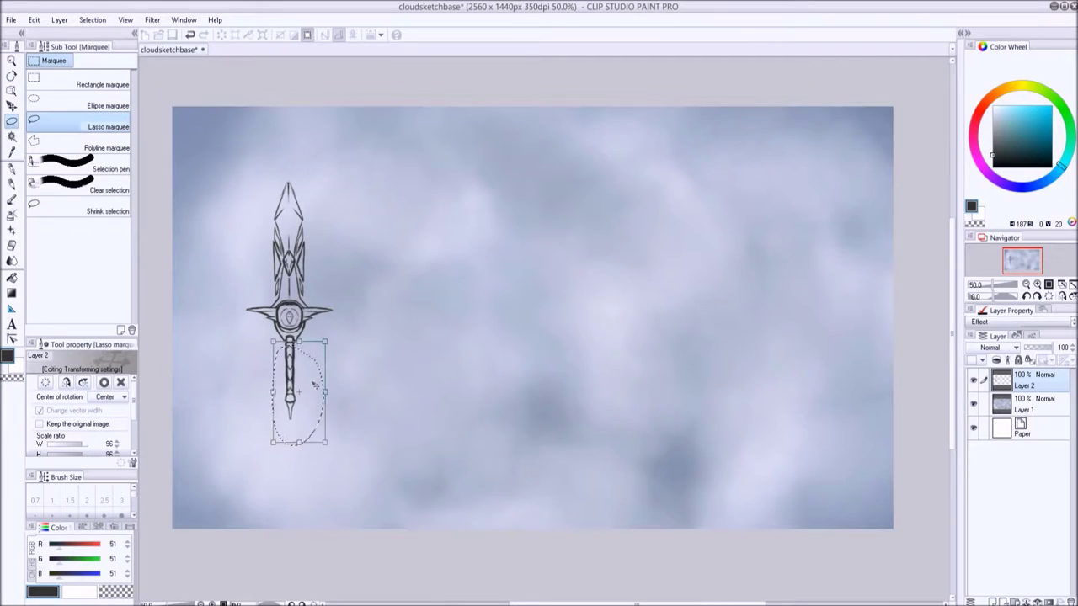
pyautogui.press('Return')
pyautogui.hotkey('ctrl', 'd')
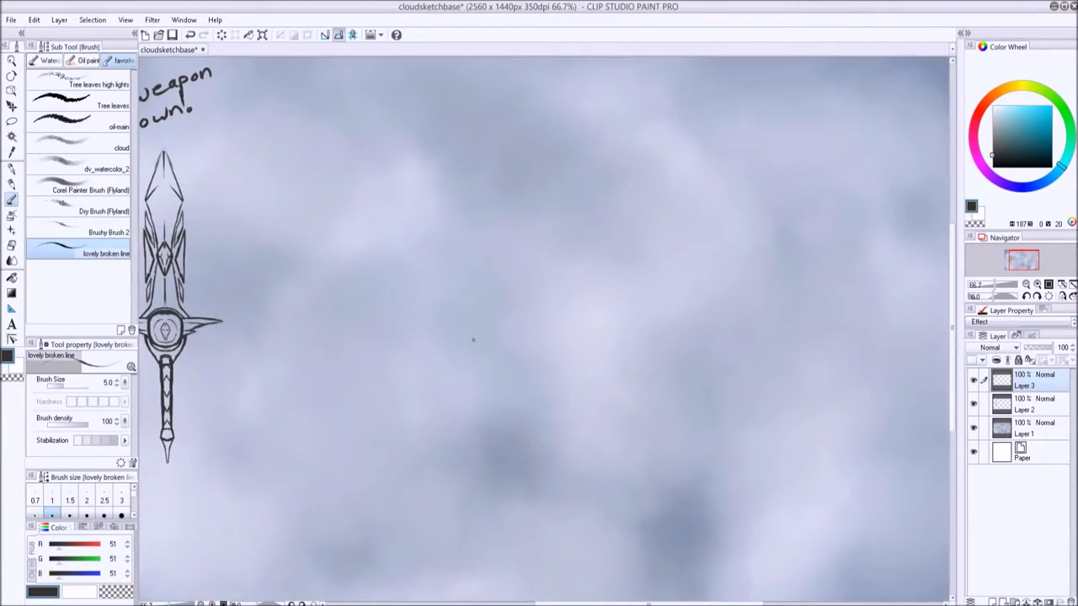
# Step: Draw the staff's double-line curving shaft with zigzag binding and a bottom hook
pyautogui.moveTo(474, 357); pyautogui.dragTo(481, 262)
pyautogui.moveTo(478, 217)
pyautogui.mouseDown()
pyautogui.moveTo(483, 453)
pyautogui.moveTo(529, 473)
pyautogui.moveTo(524, 496)
pyautogui.moveTo(495, 241)
pyautogui.mouseUp()
pyautogui.hotkey('ctrl', 'z')
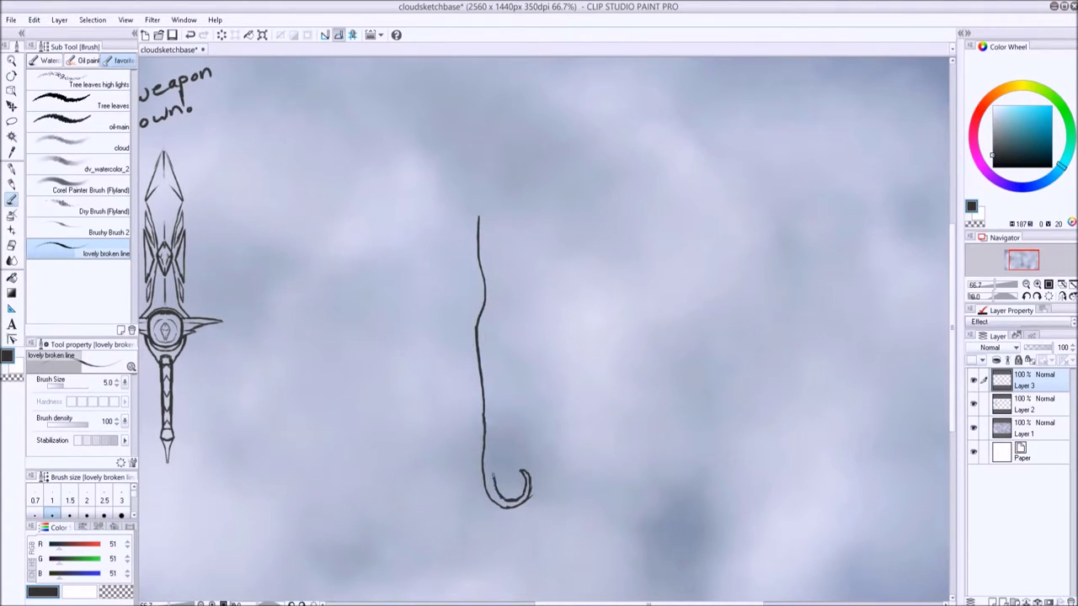
pyautogui.moveTo(522, 496); pyautogui.dragTo(488, 212)
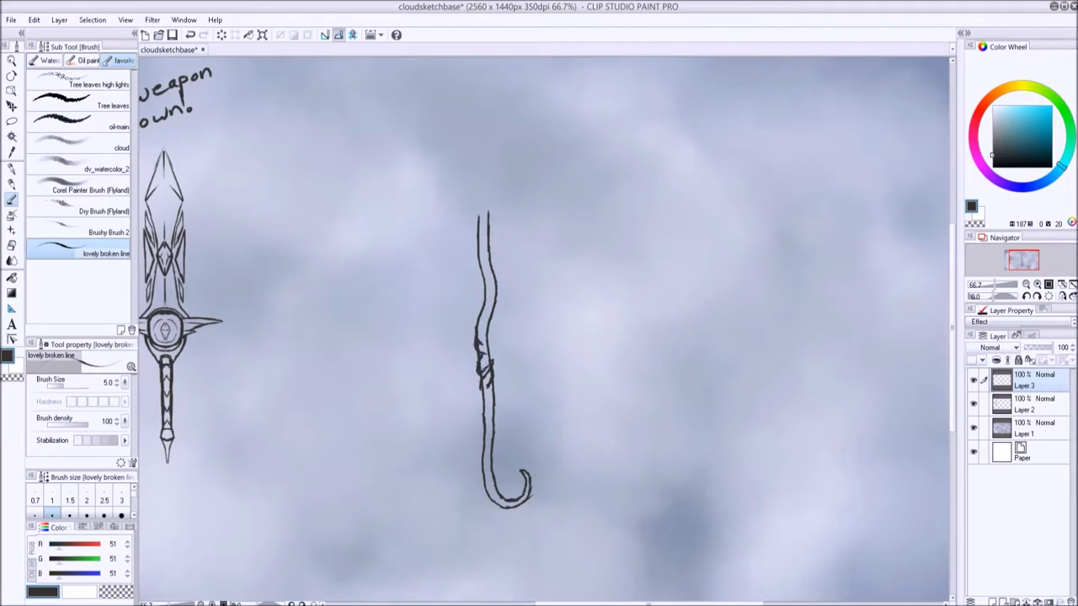
pyautogui.moveTo(478, 342); pyautogui.dragTo(484, 390)
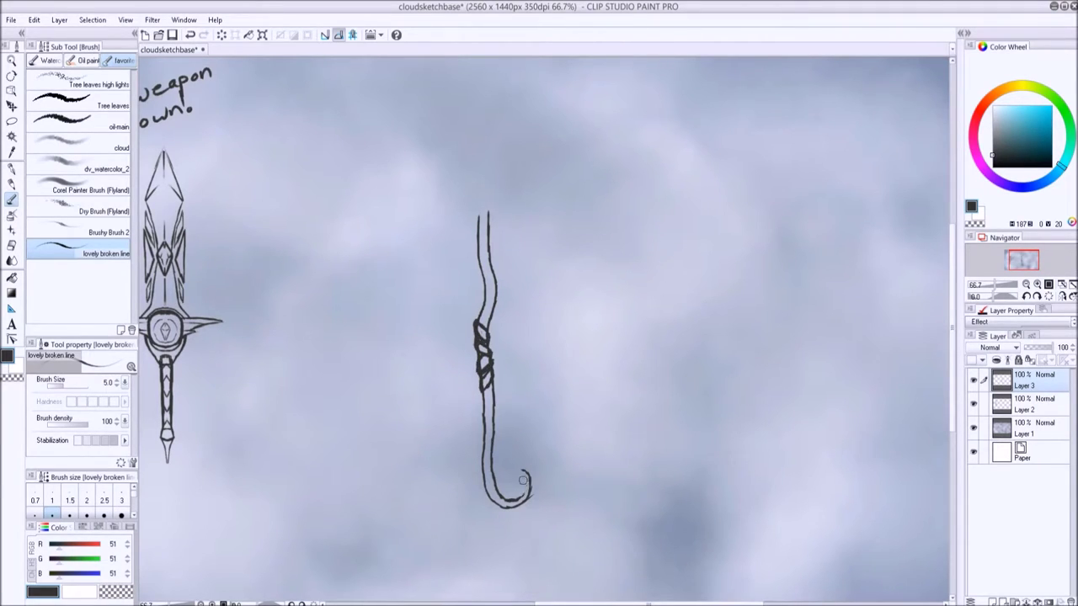
# Step: Rework the staff's hooked base, shifting the hook end left and joining it to the shaft
pyautogui.hotkey('ctrl', 'z')
pyautogui.moveTo(491, 494)
pyautogui.mouseDown()
pyautogui.moveTo(528, 517)
pyautogui.moveTo(498, 528)
pyautogui.moveTo(516, 529)
pyautogui.mouseUp()
pyautogui.hotkey('ctrl', 'z')
pyautogui.hotkey('ctrl', 'z')
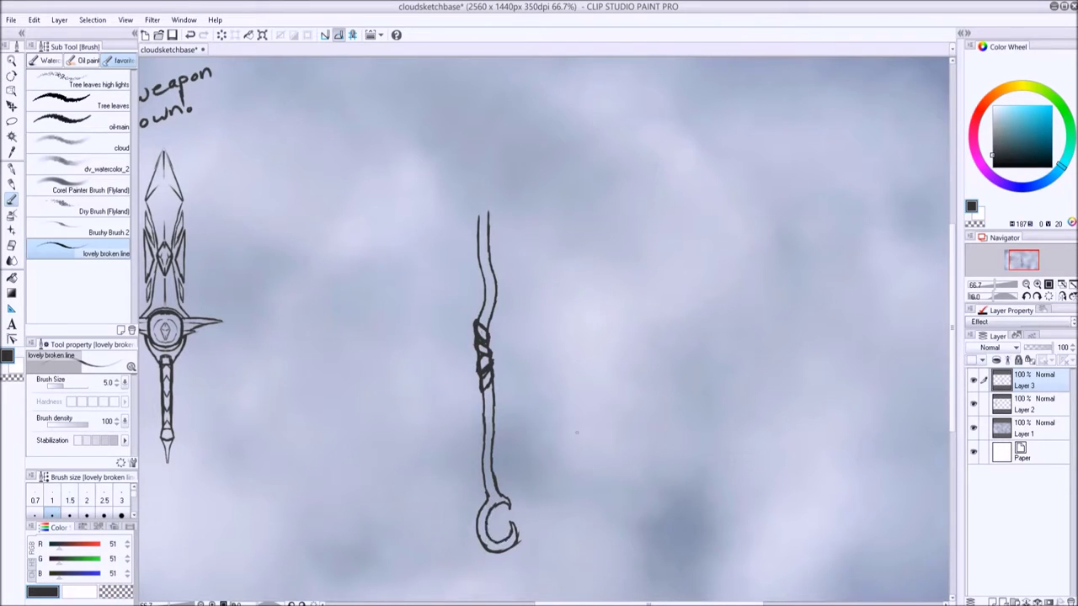
pyautogui.hotkey('ctrl', 'z')
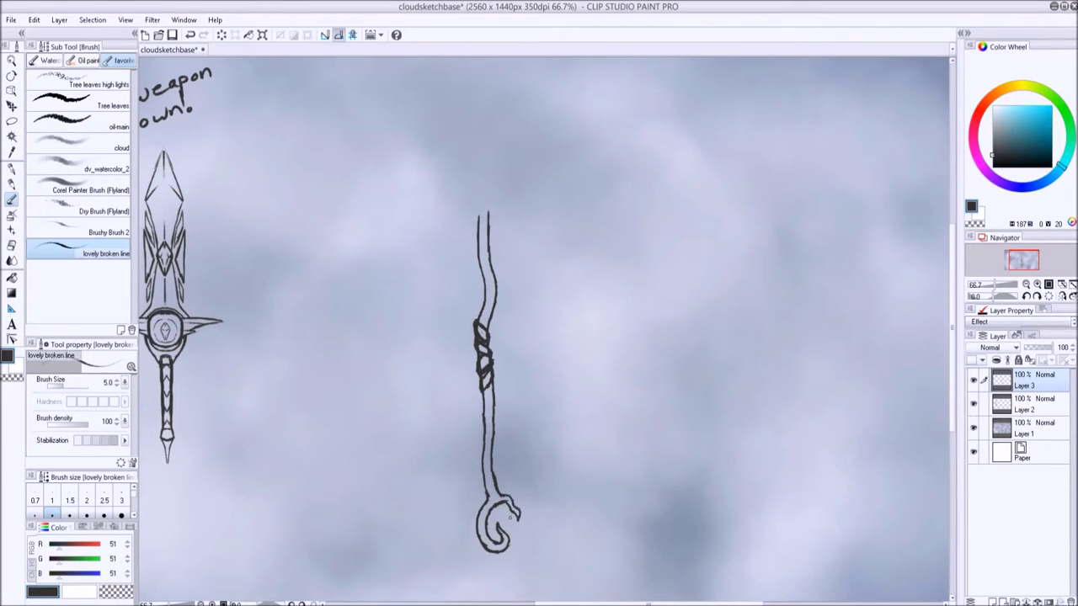
pyautogui.moveTo(502, 522); pyautogui.dragTo(485, 526)
pyautogui.press('Return')
pyautogui.moveTo(485, 459)
pyautogui.mouseDown()
pyautogui.moveTo(473, 505)
pyautogui.moveTo(504, 530)
pyautogui.mouseUp()
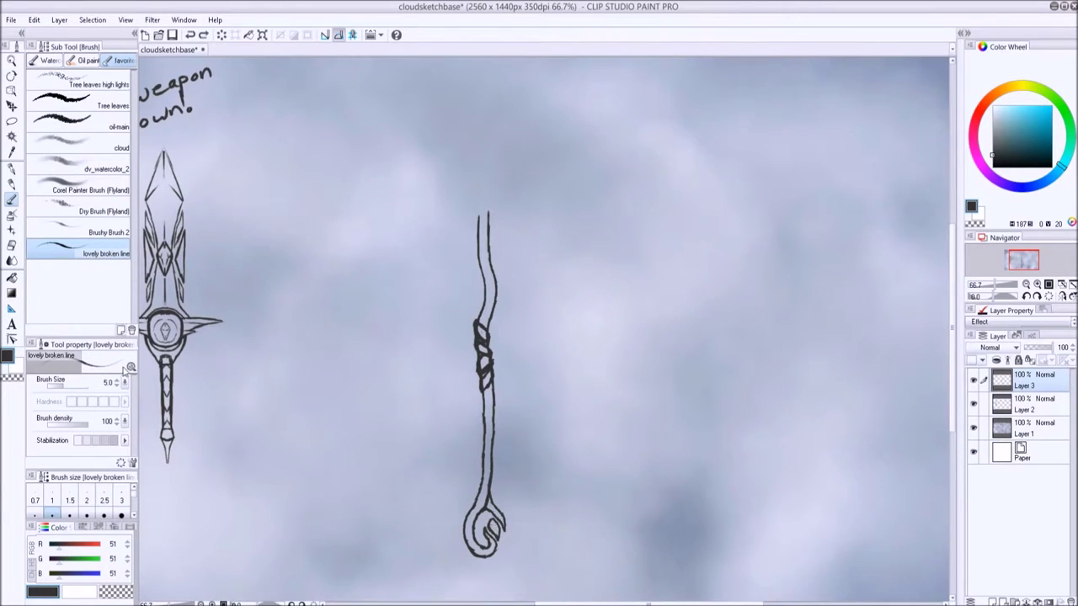
# Step: Replace the staff's old top with a curled loop
pyautogui.scroll(3, 495, 528)
pyautogui.scroll(-5, 522, 336)
pyautogui.scroll(2, 548, 246)
pyautogui.hotkey('ctrl', 'z')
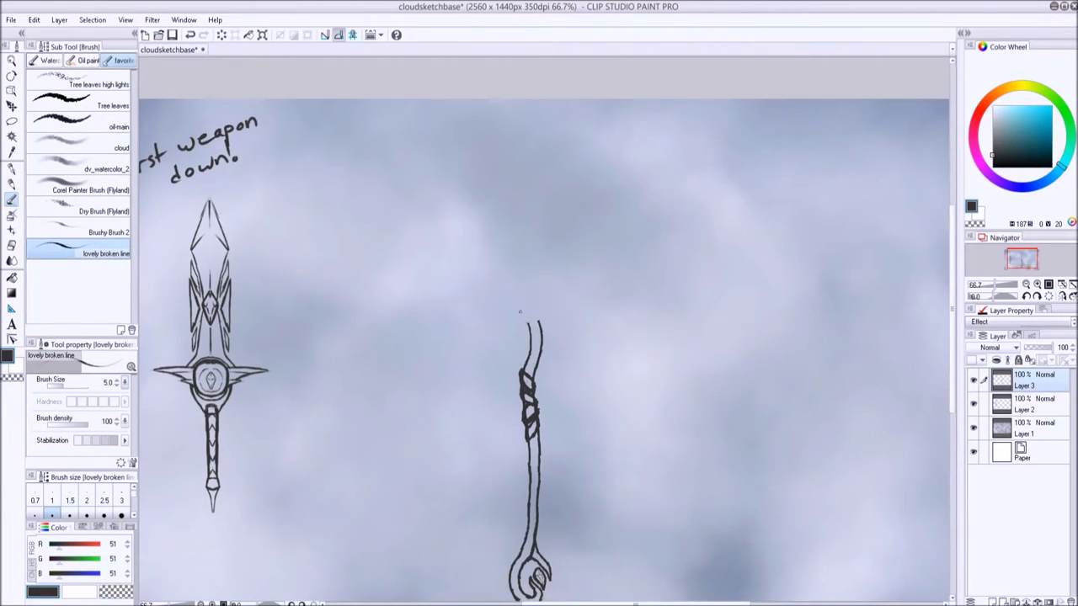
pyautogui.moveTo(530, 324)
pyautogui.mouseDown()
pyautogui.moveTo(505, 186)
pyautogui.moveTo(492, 240)
pyautogui.moveTo(539, 290)
pyautogui.moveTo(509, 240)
pyautogui.moveTo(539, 300)
pyautogui.mouseUp()
pyautogui.hotkey('ctrl', 'z')
pyautogui.hotkey('ctrl', 'z')
pyautogui.hotkey('ctrl', 'z')
pyautogui.moveTo(503, 268); pyautogui.dragTo(532, 204)
pyautogui.moveTo(531, 301)
pyautogui.mouseDown()
pyautogui.moveTo(514, 286)
pyautogui.moveTo(572, 253)
pyautogui.moveTo(560, 282)
pyautogui.moveTo(573, 258)
pyautogui.moveTo(539, 229)
pyautogui.mouseUp()
# Step: Add flame-like strokes and inner detail marks around the staff's top loop
pyautogui.hotkey('ctrl', 'z')
pyautogui.hotkey('ctrl', 'z')
pyautogui.moveTo(552, 295)
pyautogui.mouseDown()
pyautogui.moveTo(606, 279)
pyautogui.moveTo(549, 233)
pyautogui.mouseUp()
pyautogui.hotkey('ctrl', 'z')
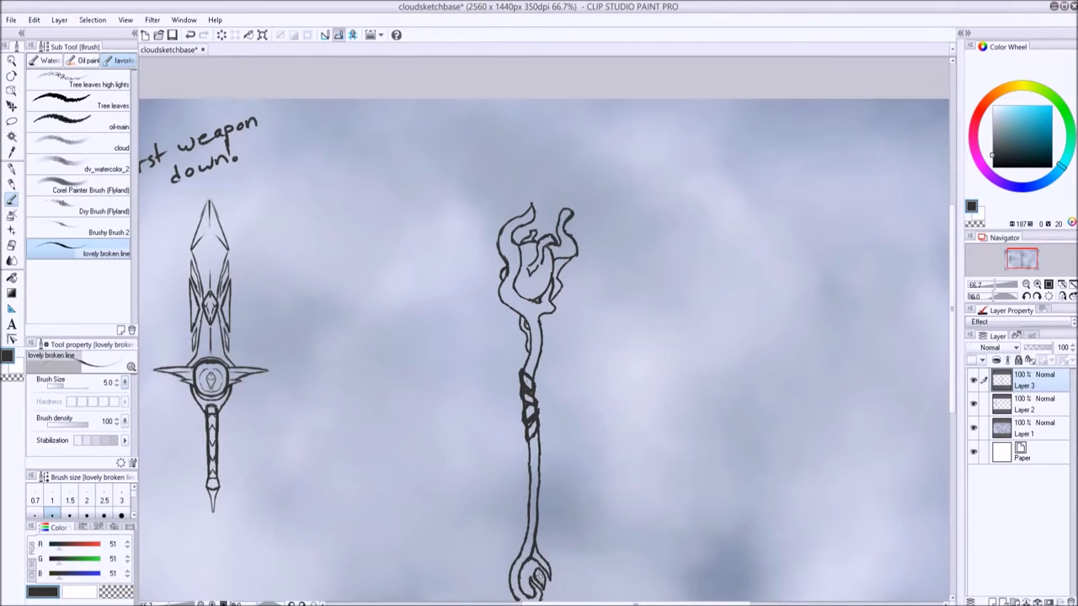
pyautogui.moveTo(527, 276); pyautogui.dragTo(547, 244)
pyautogui.moveTo(536, 248); pyautogui.dragTo(544, 240)
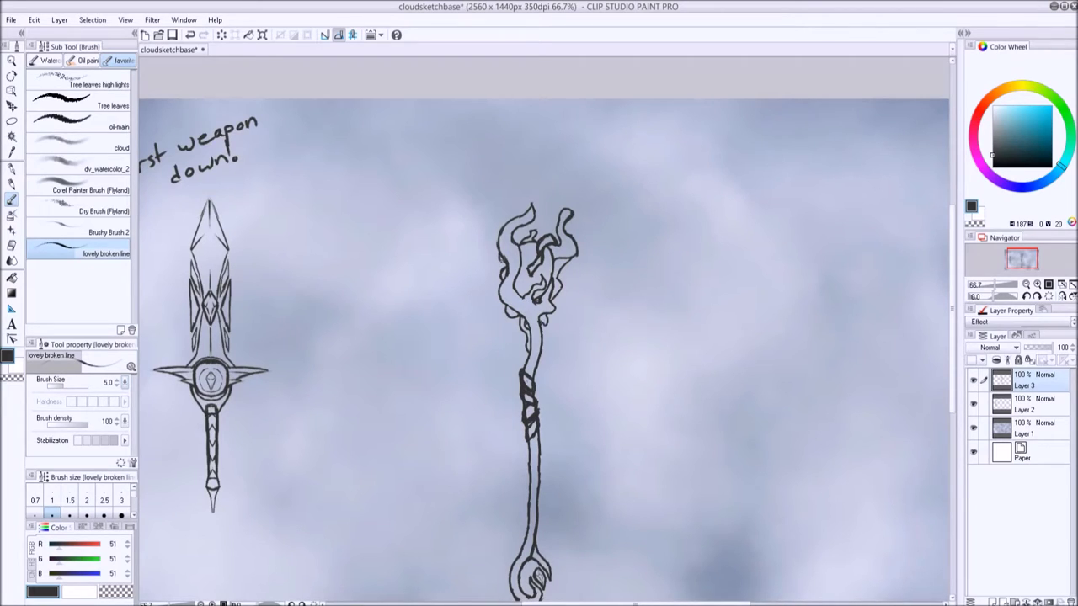
pyautogui.scroll(-1, 544, 337)
pyautogui.press('e')
pyautogui.scroll(3, 527, 581)
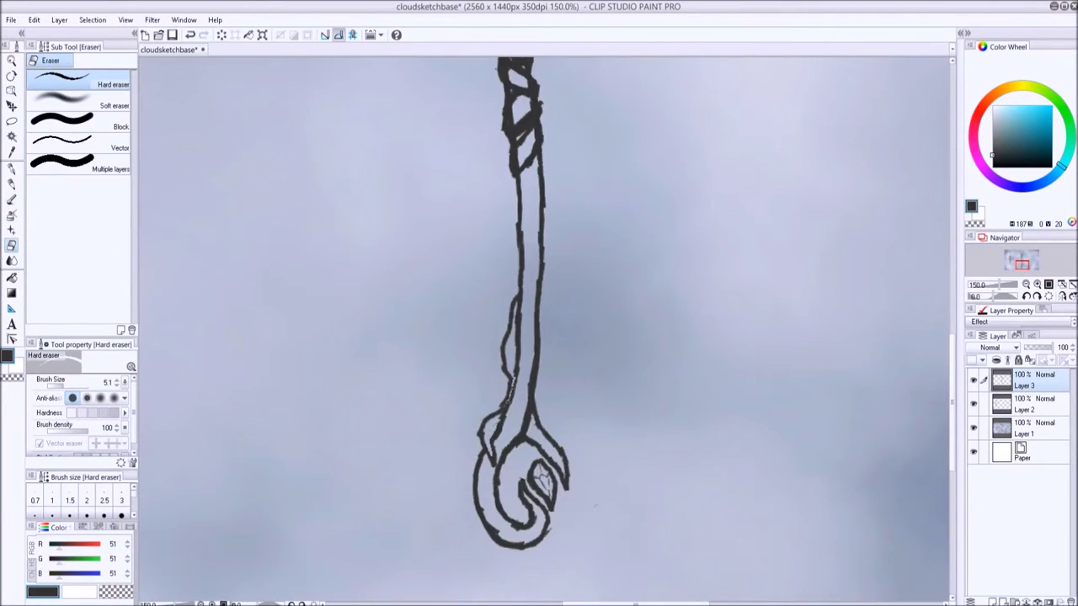
# Step: Scroll to the handwritten notes and take up the eraser to remove them
pyautogui.press('b')
pyautogui.scroll(-3, 515, 395)
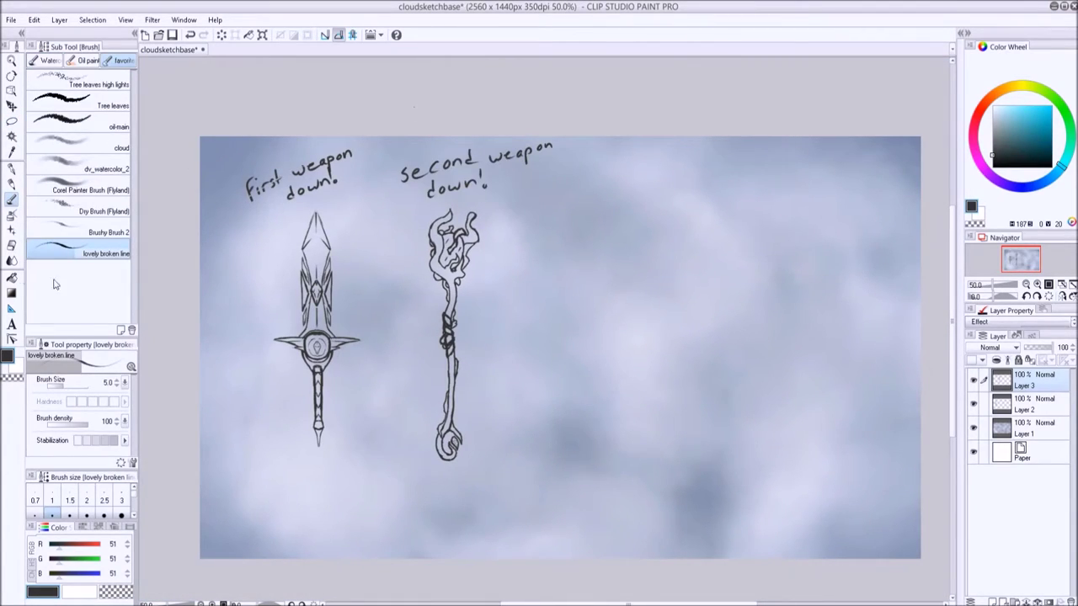
pyautogui.press('e')
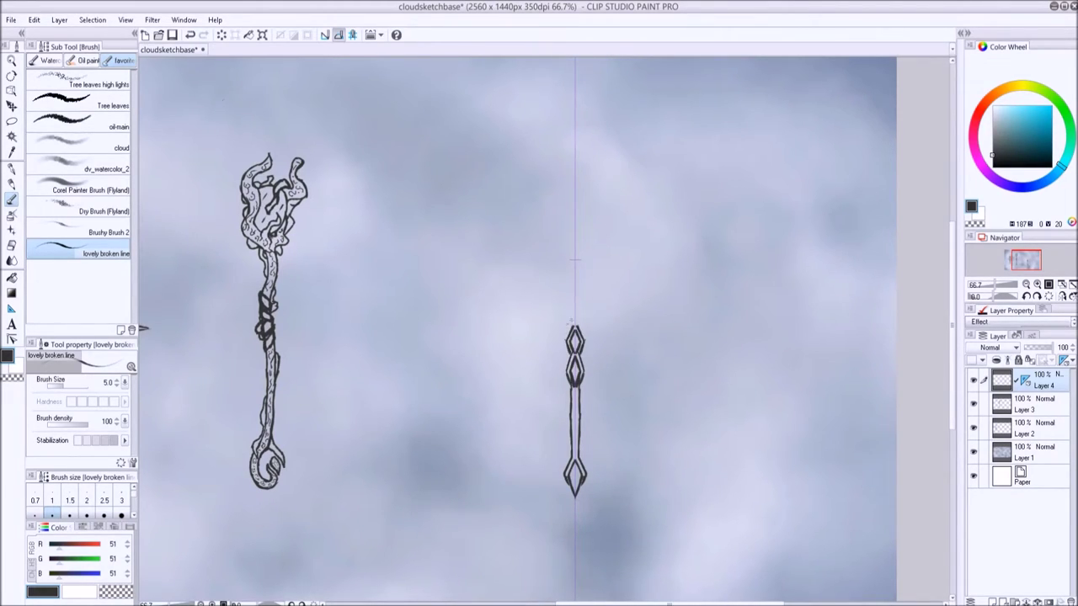
# Step: Ink mirrored shapes on the scepter shaft and facet lines in its upper diamond
pyautogui.moveTo(574, 325); pyautogui.dragTo(603, 316)
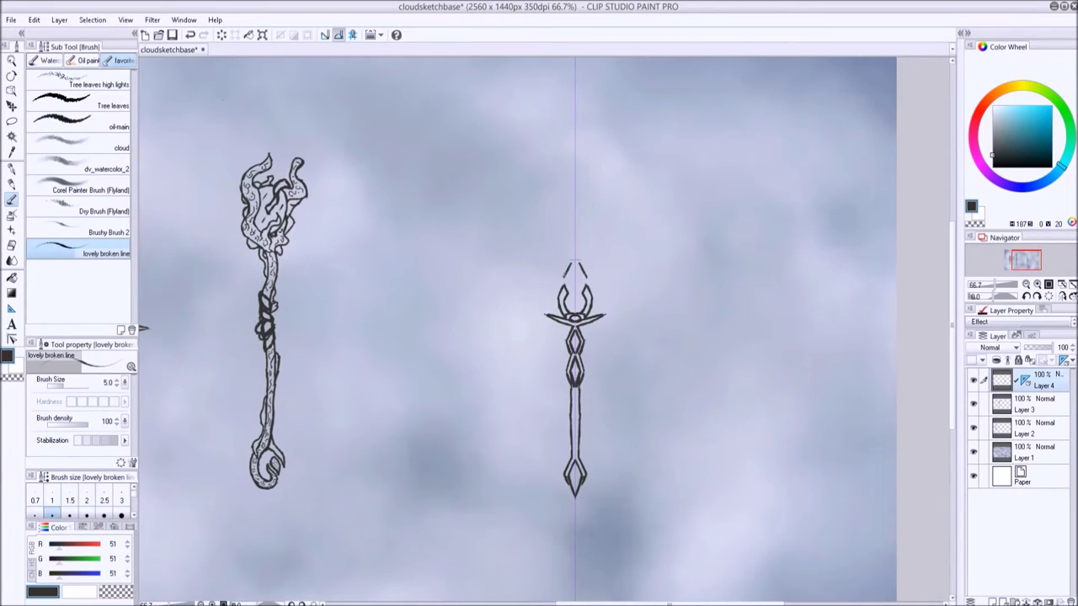
pyautogui.click(86, 500)
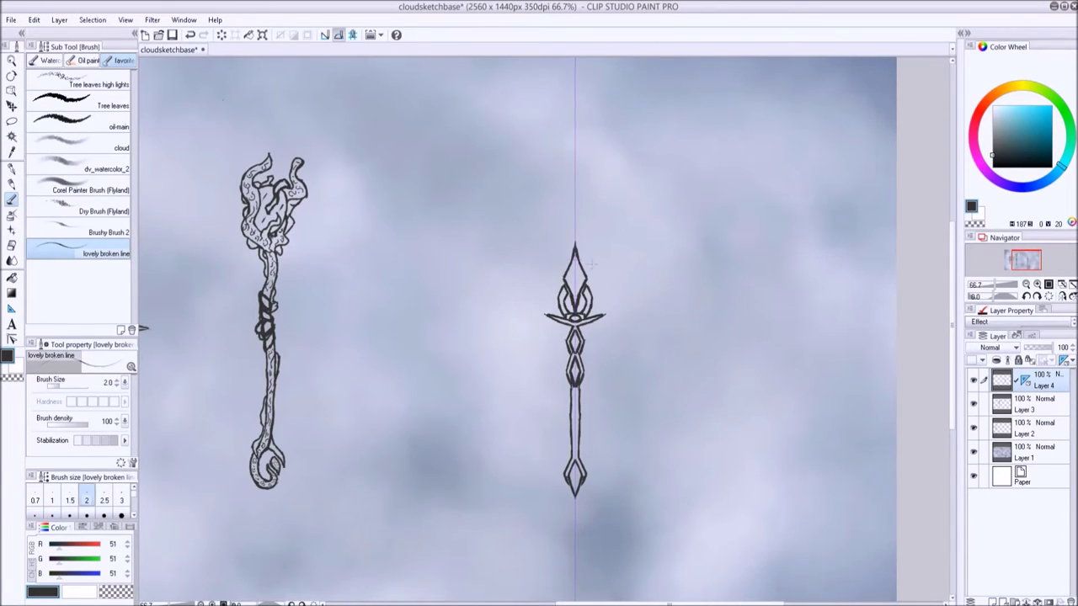
pyautogui.scroll(5, 574, 337)
pyautogui.moveTo(517, 296); pyautogui.dragTo(521, 254)
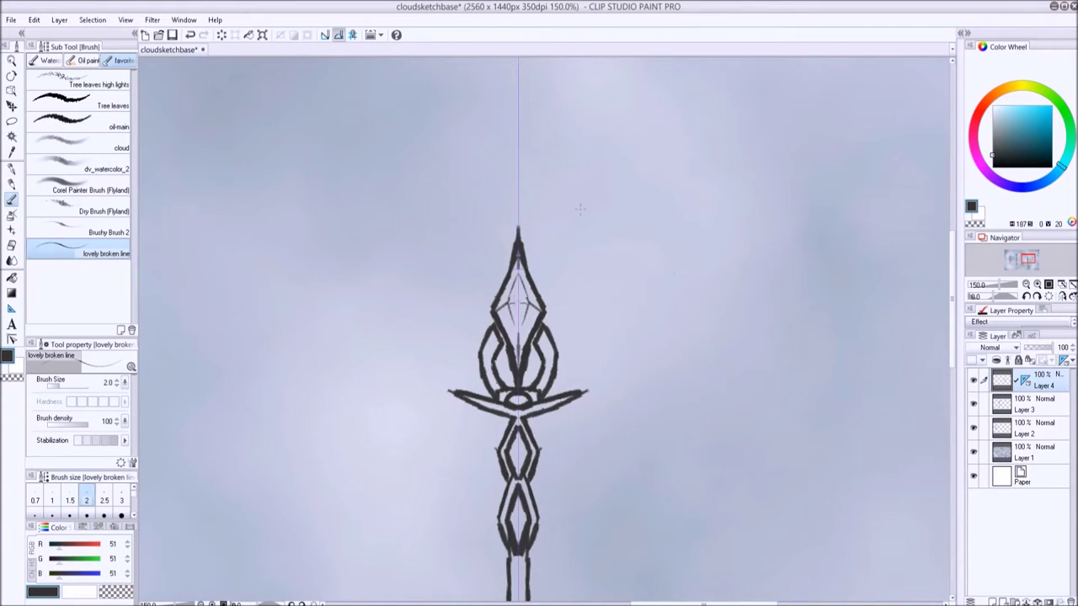
pyautogui.scroll(-3, 548, 336)
pyautogui.scroll(2, 547, 336)
pyautogui.click(121, 497)
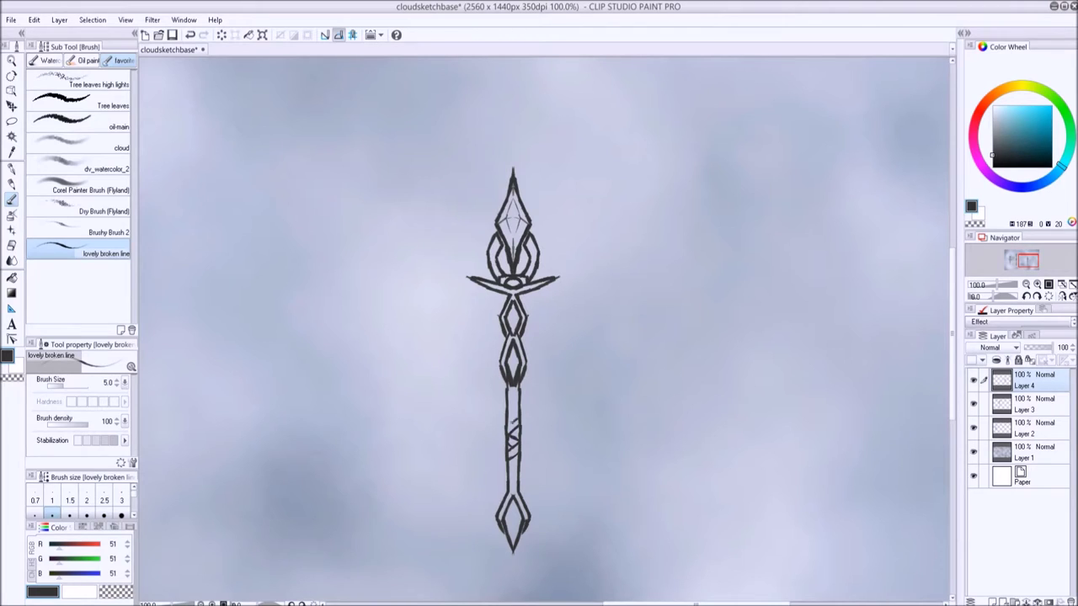
# Step: Try small marks and a diamond shard beside the scepter tip, then undo them
pyautogui.scroll(5, 510, 421)
pyautogui.scroll(-5, 506, 416)
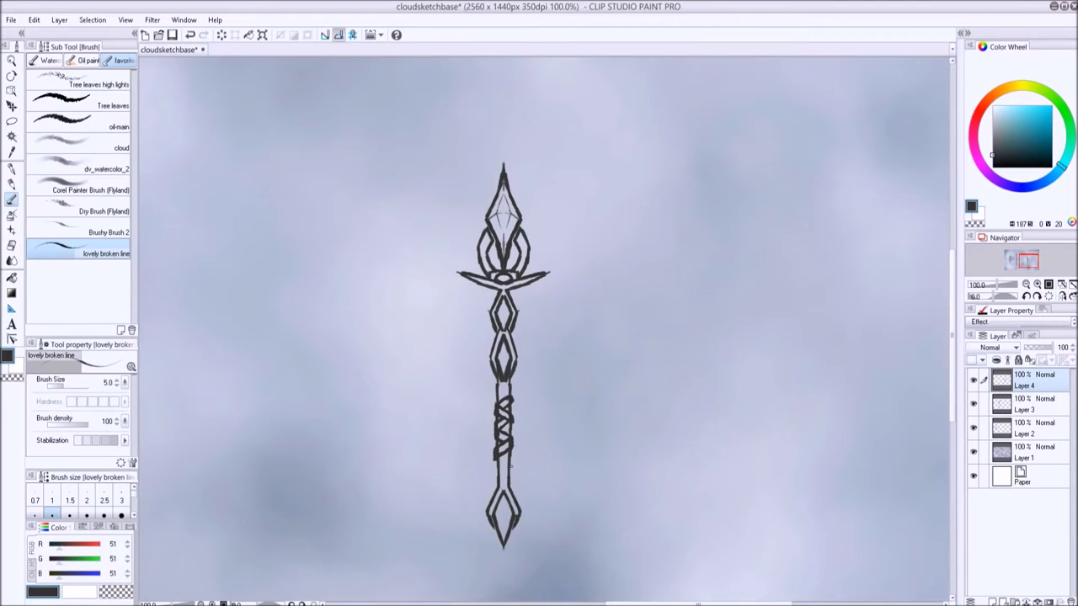
pyautogui.scroll(2, 485, 446)
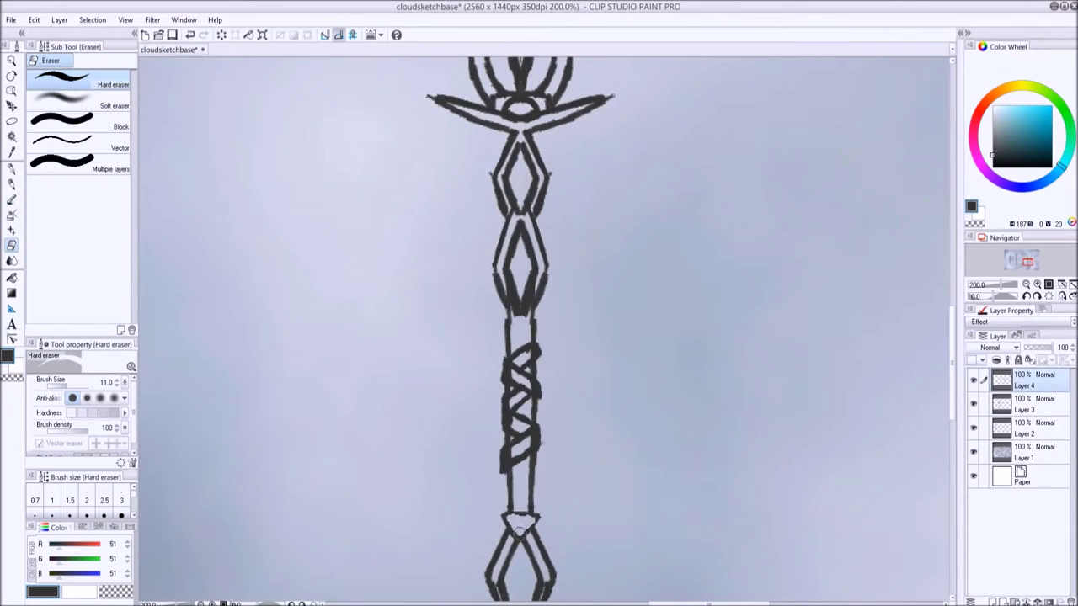
pyautogui.scroll(-4, 628, 375)
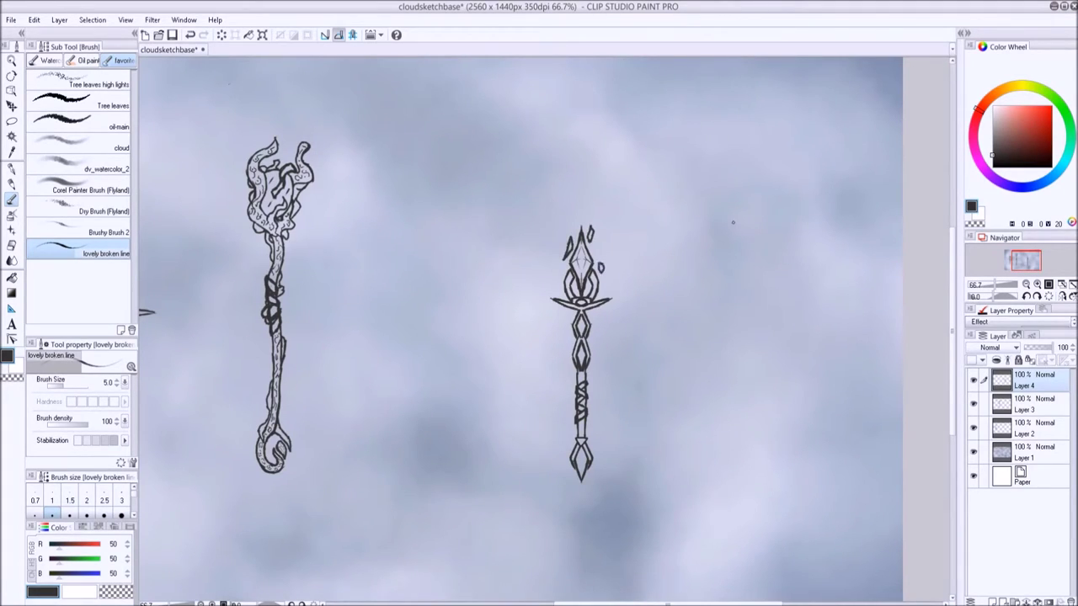
pyautogui.hotkey('ctrl', 'z')
pyautogui.moveTo(568, 245)
pyautogui.mouseDown()
pyautogui.moveTo(572, 254)
pyautogui.moveTo(593, 235)
pyautogui.mouseUp()
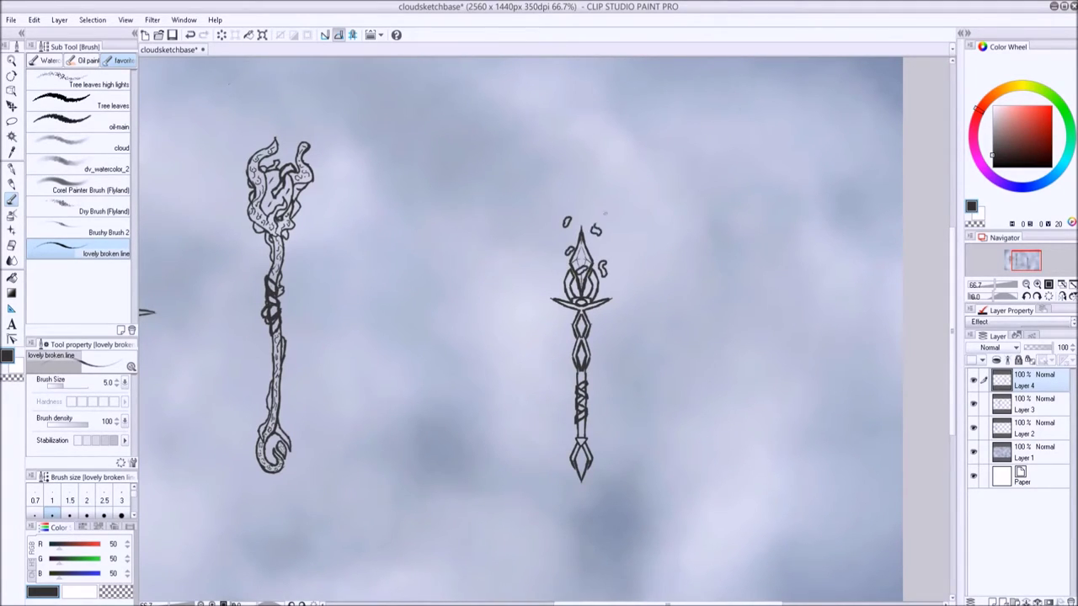
pyautogui.hotkey('ctrl', 'z')
pyautogui.hotkey('ctrl', 'z')
pyautogui.hotkey('ctrl', 'z')
pyautogui.hotkey('ctrl', 'z')
pyautogui.hotkey('ctrl', 'z')
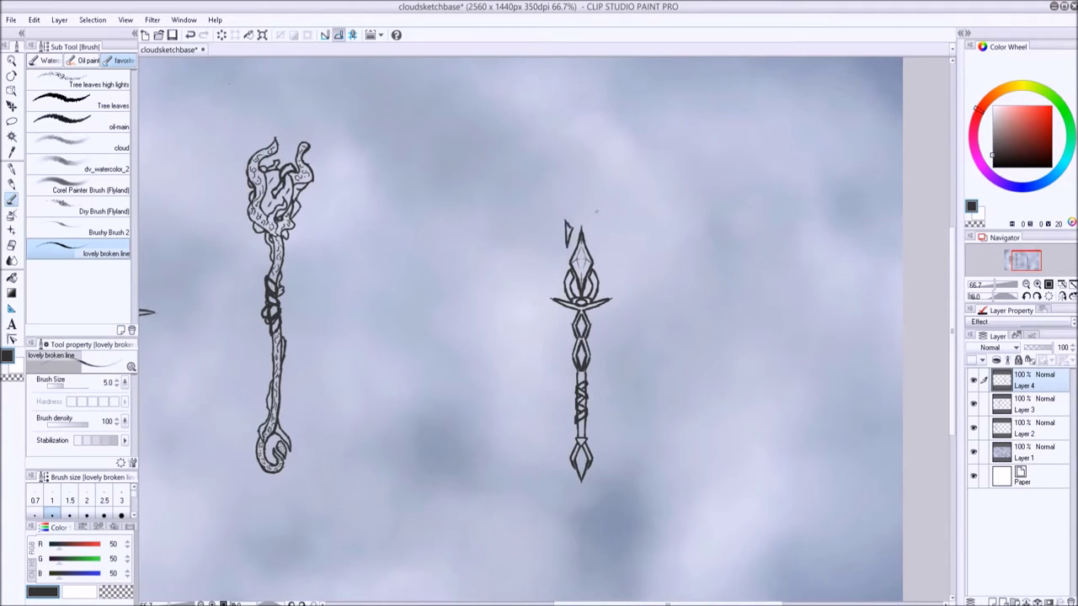
pyautogui.hotkey('ctrl', 'z')
pyautogui.moveTo(584, 204); pyautogui.dragTo(587, 226)
pyautogui.hotkey('ctrl', 'z')
pyautogui.hotkey('ctrl', 'z')
pyautogui.hotkey('ctrl', 'z')
# Step: Draw floating crystal shards around the scepter tip at 2.0 brush size
pyautogui.scroll(4, 598, 240)
pyautogui.moveTo(522, 281); pyautogui.dragTo(521, 321)
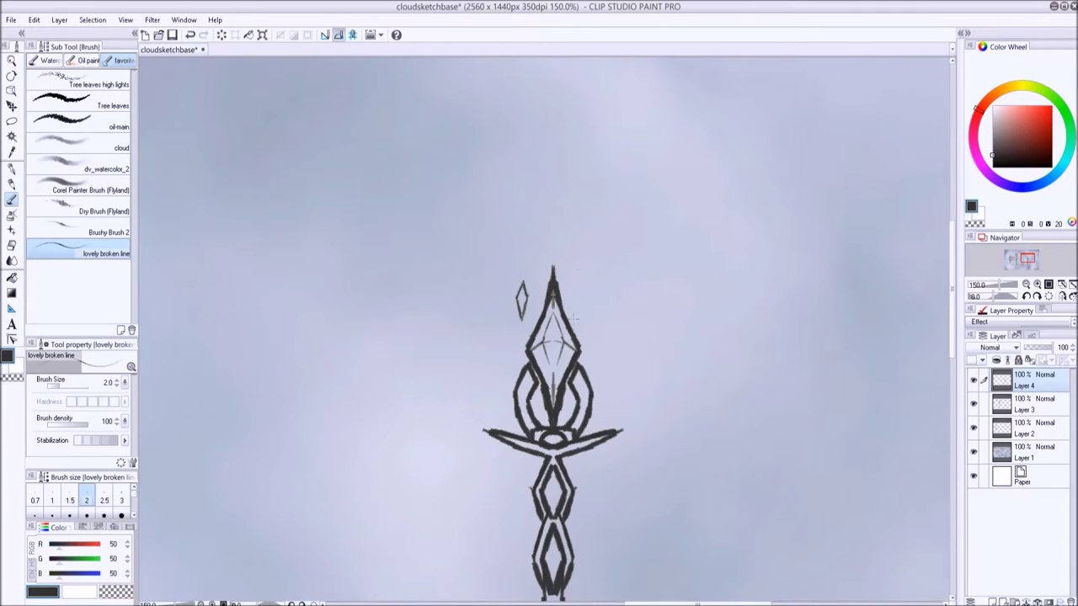
pyautogui.moveTo(572, 265); pyautogui.dragTo(574, 306)
pyautogui.moveTo(537, 230); pyautogui.dragTo(541, 275)
pyautogui.moveTo(606, 315); pyautogui.dragTo(603, 391)
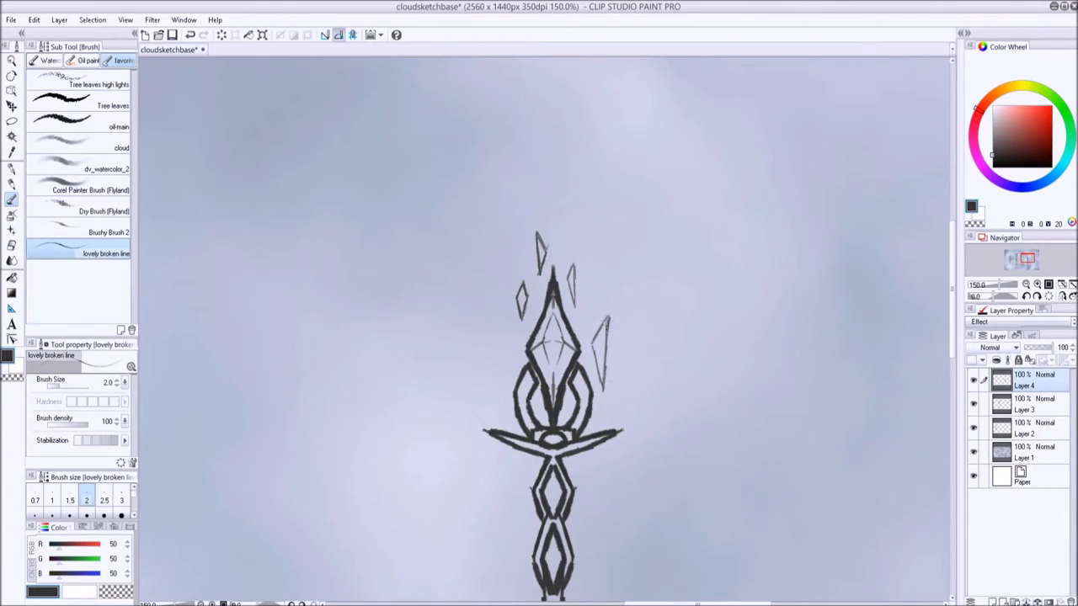
pyautogui.hotkey('ctrl', 'z')
pyautogui.moveTo(606, 316); pyautogui.dragTo(605, 384)
pyautogui.moveTo(505, 329); pyautogui.dragTo(505, 412)
pyautogui.scroll(-4, 841, 250)
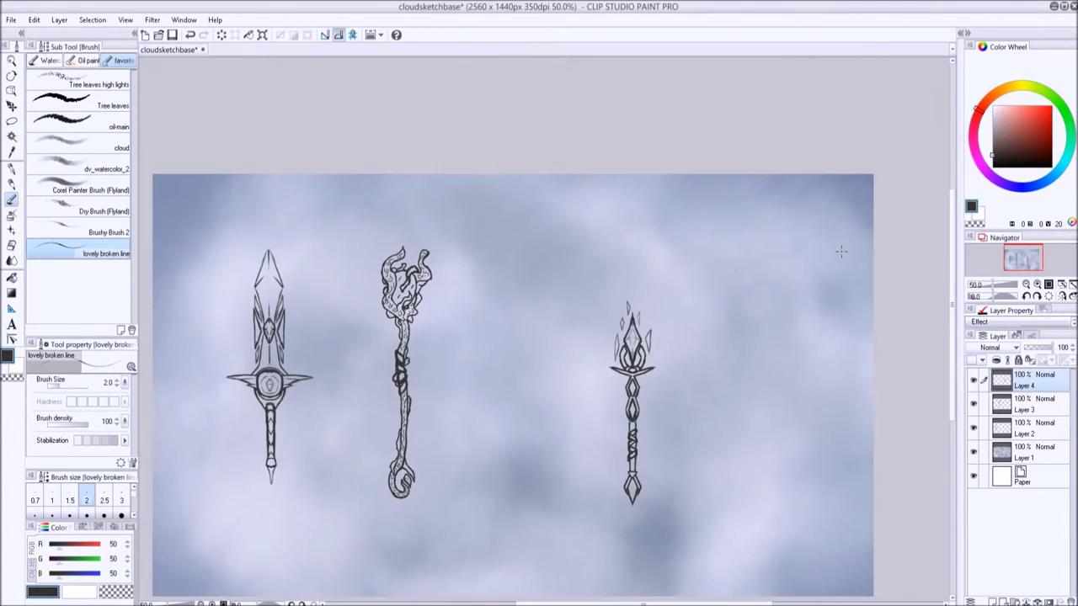
# Step: Lasso the scepter, move it left, scale it to about 87%, and add Layer 5
pyautogui.press('m')
pyautogui.moveTo(584, 383); pyautogui.dragTo(588, 379)
pyautogui.hotkey('ctrl', 't')
pyautogui.moveTo(631, 404); pyautogui.dragTo(514, 404)
pyautogui.moveTo(596, 173)
pyautogui.mouseDown()
pyautogui.moveTo(581, 244)
pyautogui.moveTo(553, 291)
pyautogui.mouseUp()
pyautogui.press('Return')
pyautogui.hotkey('ctrl', 'd')
pyautogui.press('b')
pyautogui.hotkey('ctrl', 'shift', 'n')
# Step: Place a vertical symmetry ruler right of the scepter and draw a wide rounded pommel
pyautogui.scroll(1, 590, 410)
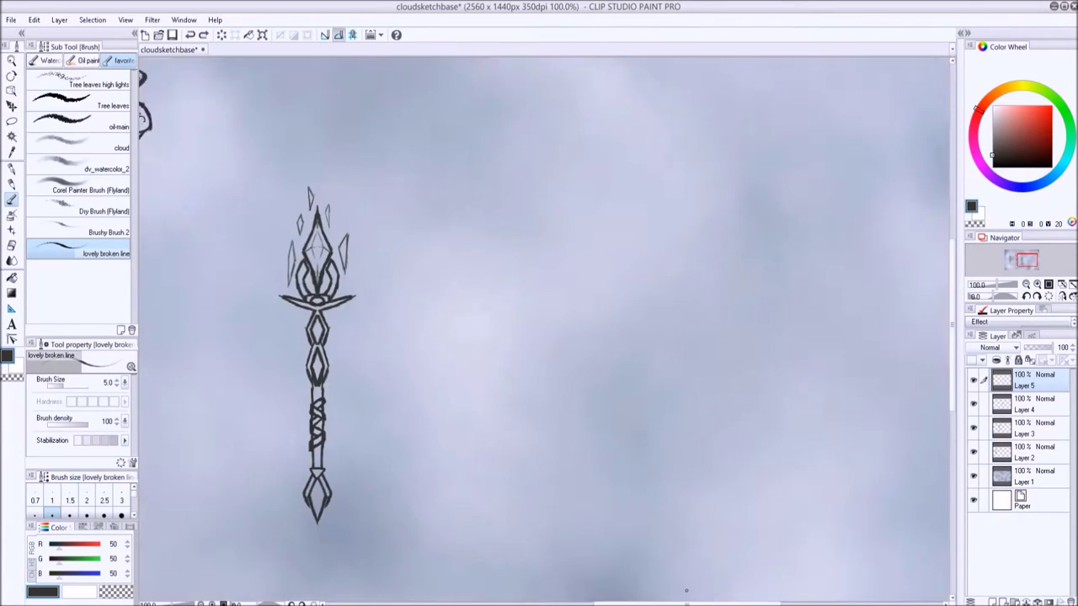
pyautogui.press('u')
pyautogui.moveTo(642, 351)
pyautogui.mouseDown()
pyautogui.moveTo(646, 419)
pyautogui.moveTo(640, 361)
pyautogui.mouseUp()
pyautogui.press('b')
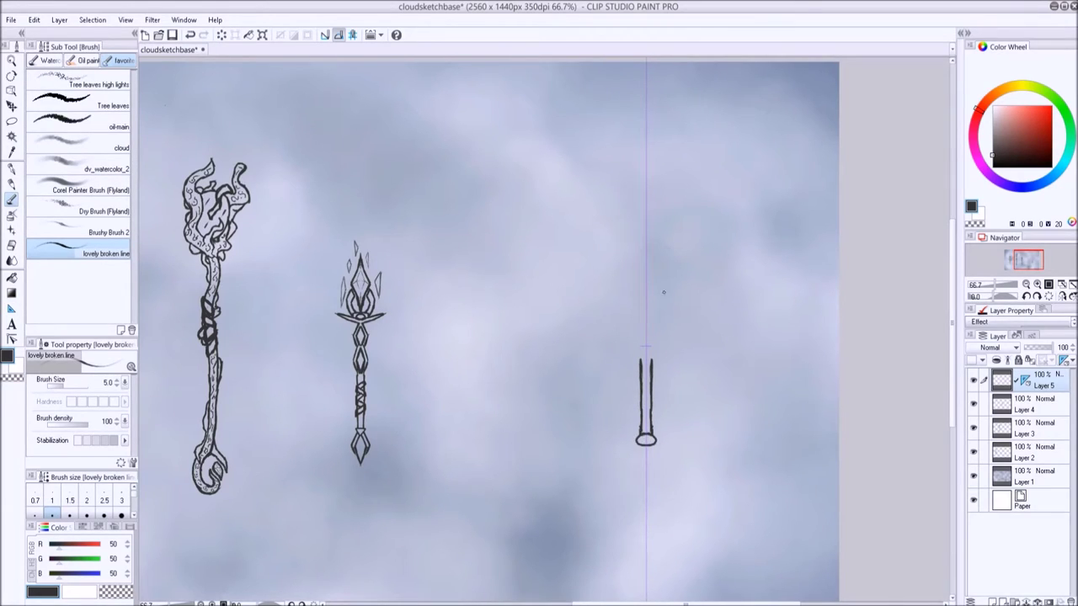
pyautogui.hotkey('ctrl', 'z')
pyautogui.moveTo(646, 450); pyautogui.dragTo(657, 435)
pyautogui.press('^')
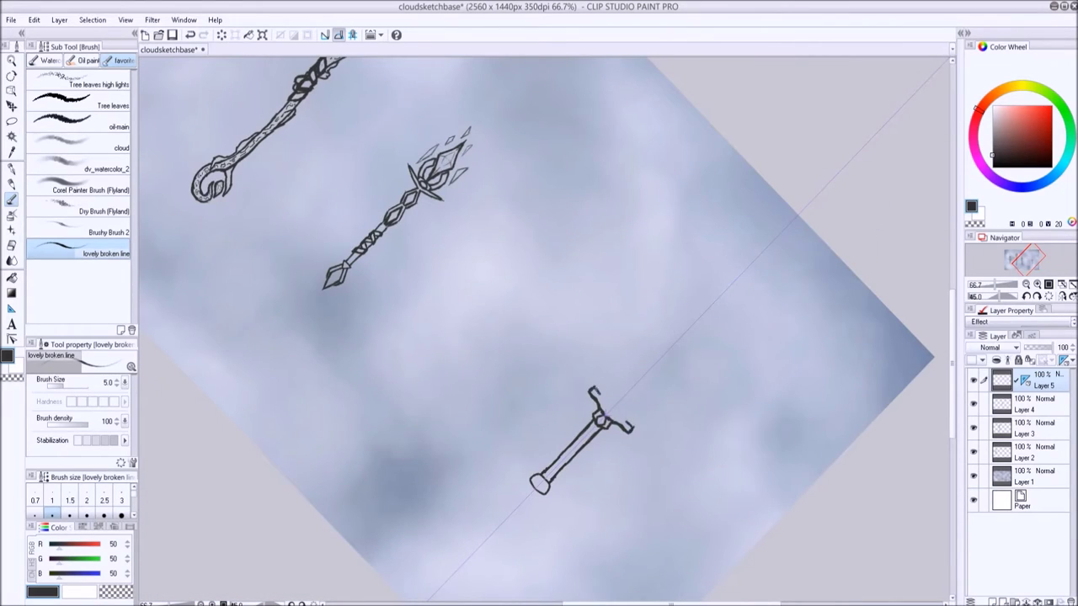
pyautogui.press('-')
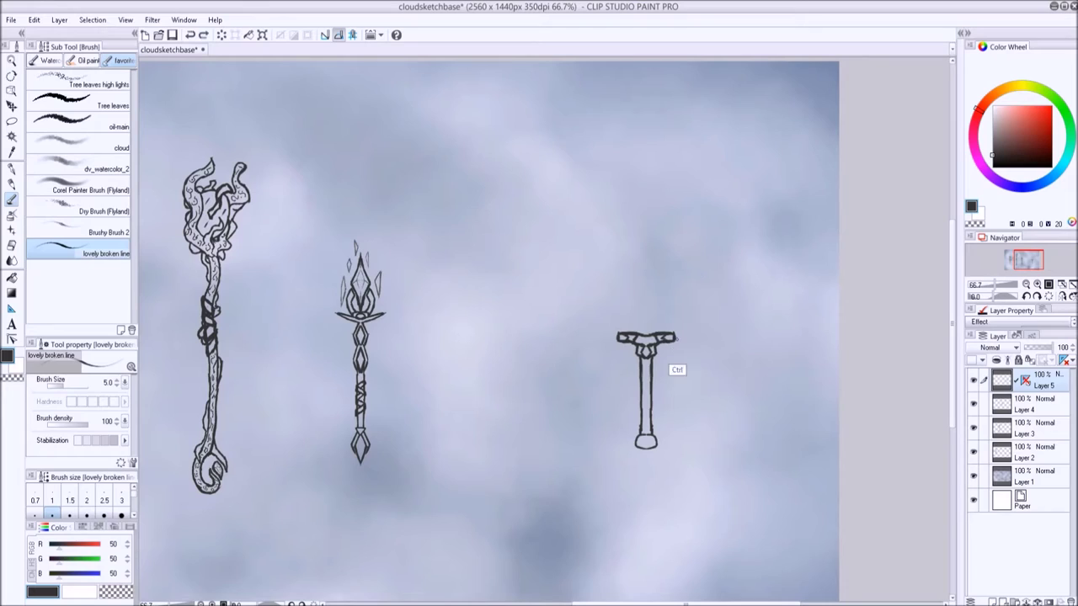
# Step: Try an axe-blade outline beside the hilt, then undo it
pyautogui.moveTo(676, 341)
pyautogui.mouseDown()
pyautogui.moveTo(653, 437)
pyautogui.moveTo(677, 376)
pyautogui.mouseUp()
pyautogui.hotkey('ctrl', 'z')
pyautogui.moveTo(678, 313); pyautogui.dragTo(684, 367)
pyautogui.hotkey('ctrl', 'z')
pyautogui.hotkey('ctrl', 'z')
pyautogui.hotkey('ctrl', 'y')
pyautogui.hotkey('ctrl', 'y')
pyautogui.hotkey('ctrl', 'z')
pyautogui.hotkey('ctrl', 'z')
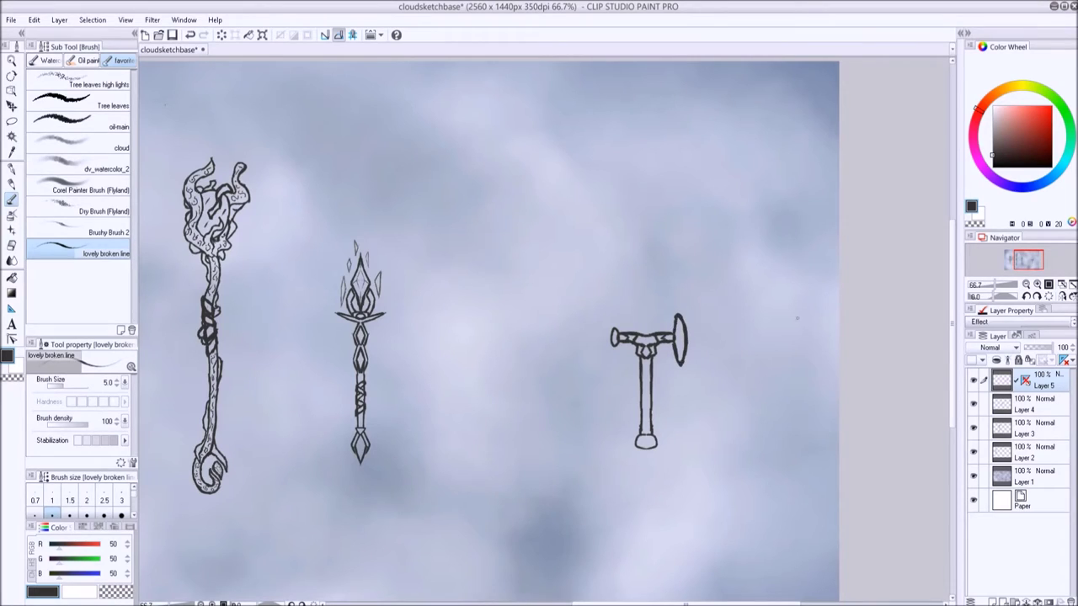
pyautogui.hotkey('ctrl', 'z')
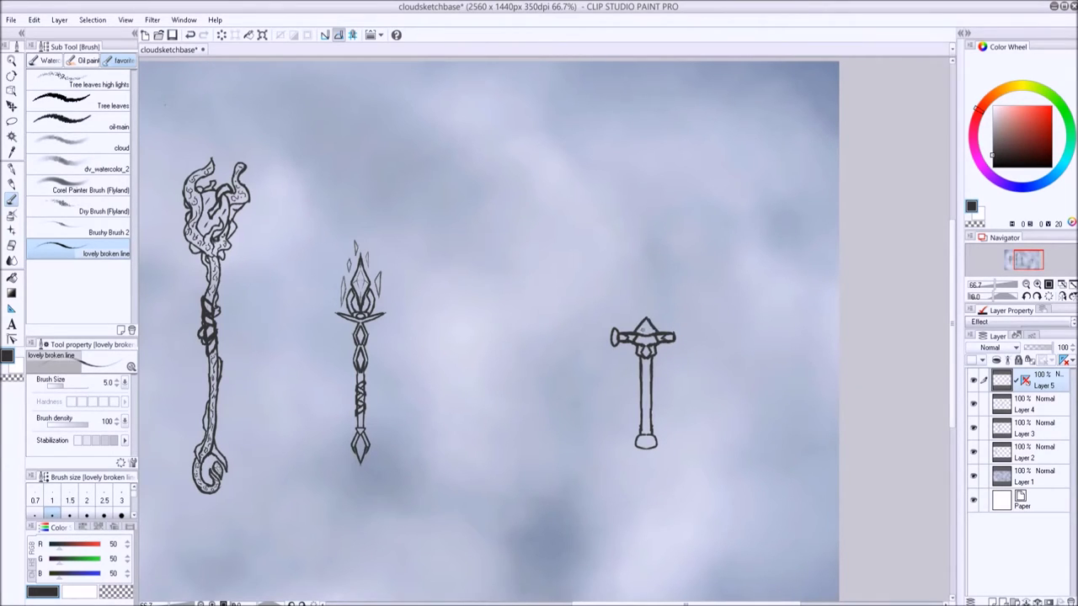
pyautogui.hotkey('ctrl', 'y')
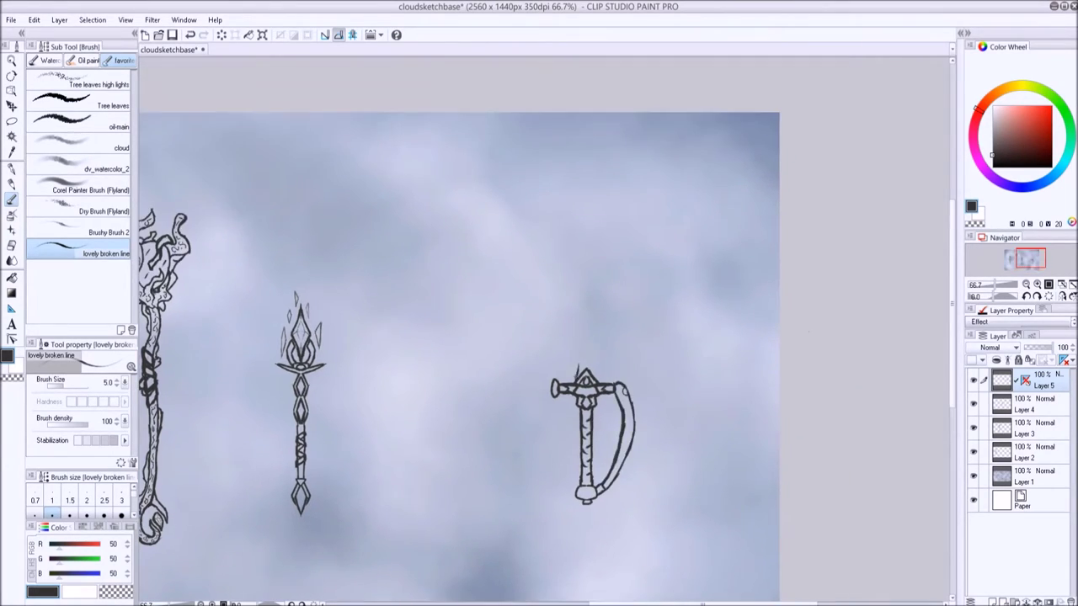
# Step: Draw the long curved knuckle guard and sketch the blade's hooked tip
pyautogui.moveTo(539, 383)
pyautogui.mouseDown()
pyautogui.moveTo(630, 286)
pyautogui.moveTo(655, 206)
pyautogui.moveTo(665, 337)
pyautogui.mouseUp()
pyautogui.hotkey('ctrl', 'z')
pyautogui.hotkey('ctrl', 'z')
pyautogui.moveTo(625, 224)
pyautogui.mouseDown()
pyautogui.moveTo(608, 379)
pyautogui.moveTo(617, 252)
pyautogui.moveTo(617, 356)
pyautogui.mouseUp()
pyautogui.hotkey('ctrl', 'z')
pyautogui.hotkey('ctrl', 'z')
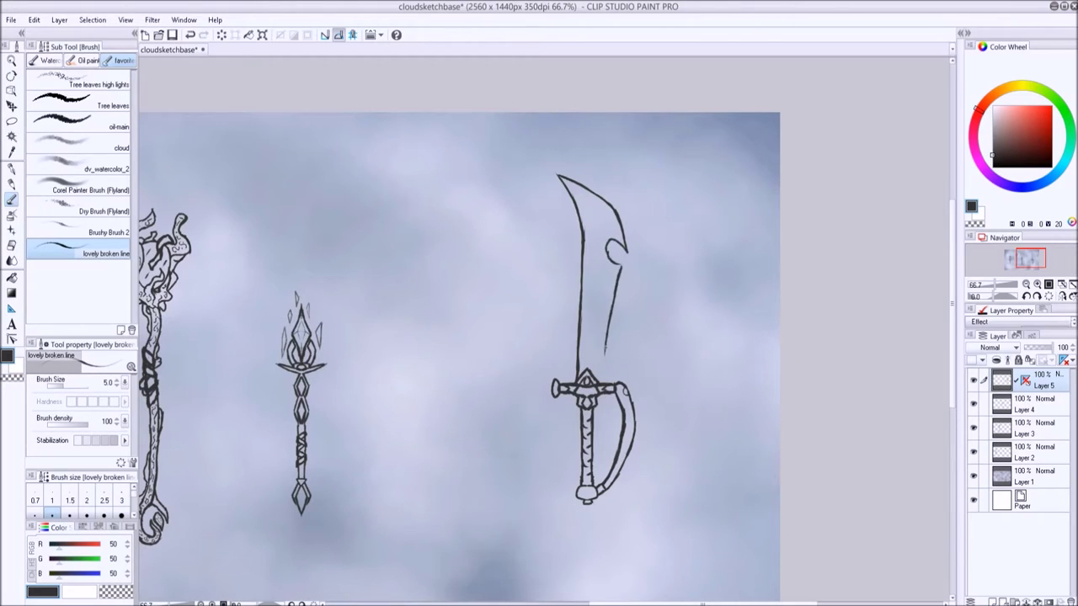
pyautogui.scroll(-1, 754, 341)
# Step: Lasso the cutlass blade, free-transform it longer, and extend it with a short brush line
pyautogui.press('m')
pyautogui.moveTo(644, 195); pyautogui.dragTo(673, 203)
pyautogui.hotkey('ctrl', 't')
pyautogui.click(34, 19)
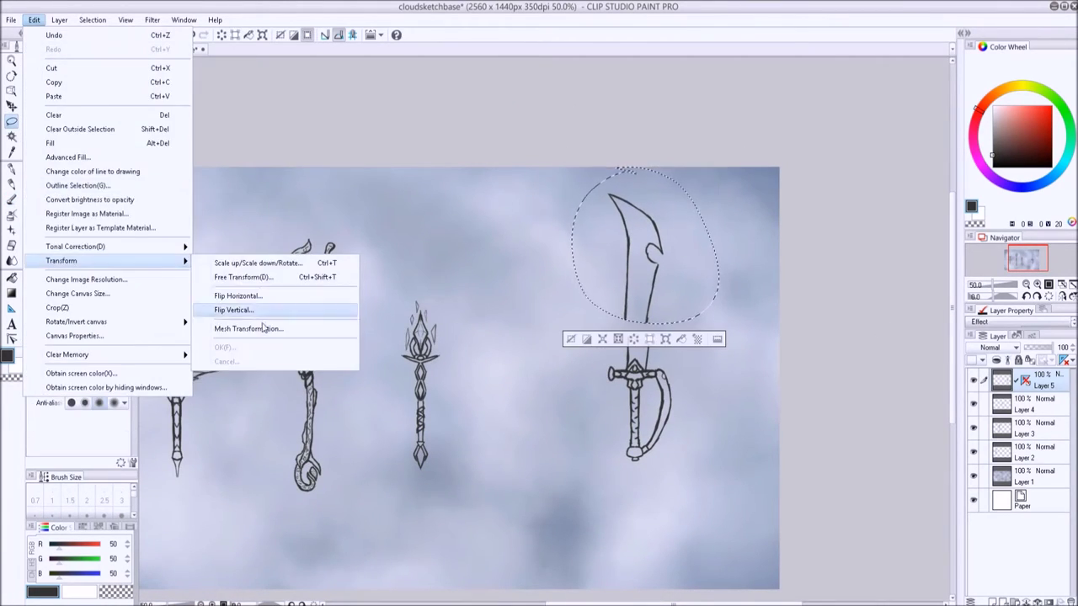
pyautogui.click(278, 308)
pyautogui.moveTo(718, 167); pyautogui.dragTo(693, 155)
pyautogui.click(502, 236)
pyautogui.press('b')
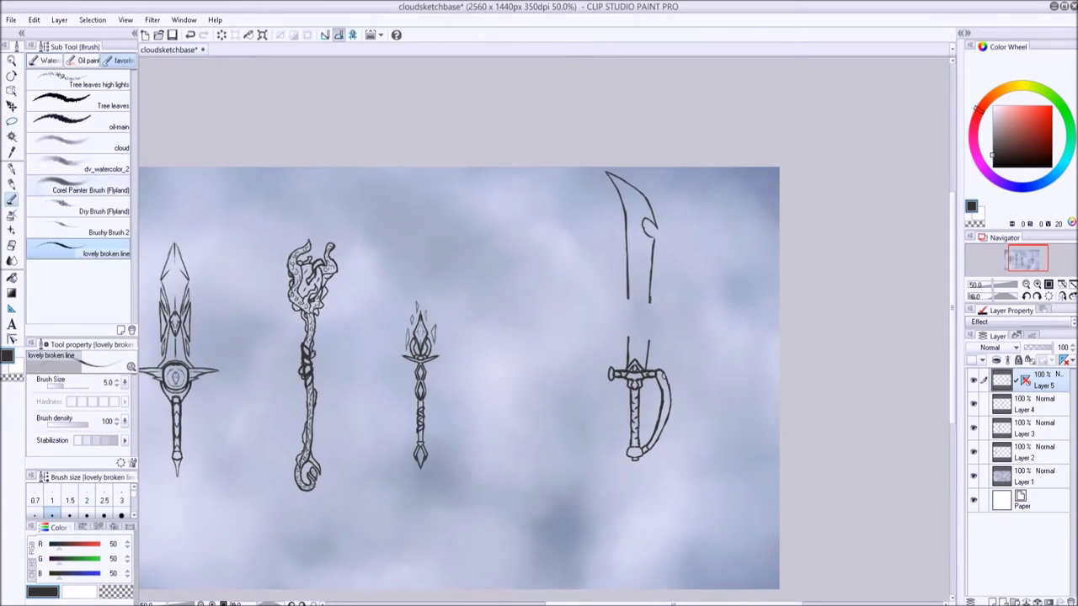
pyautogui.moveTo(629, 292); pyautogui.dragTo(629, 334)
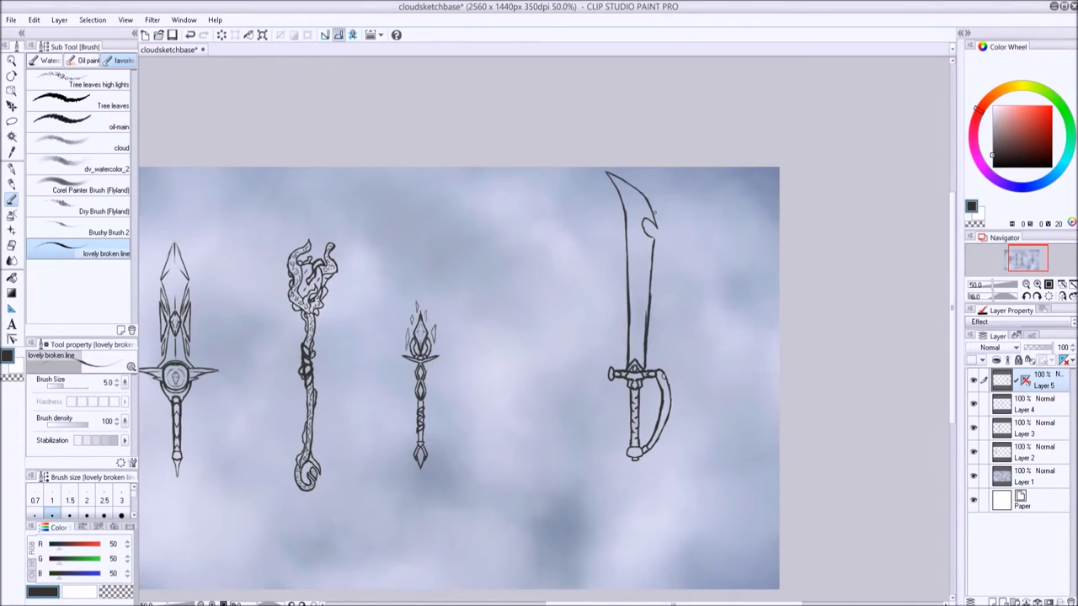
pyautogui.scroll(-1, 761, 288)
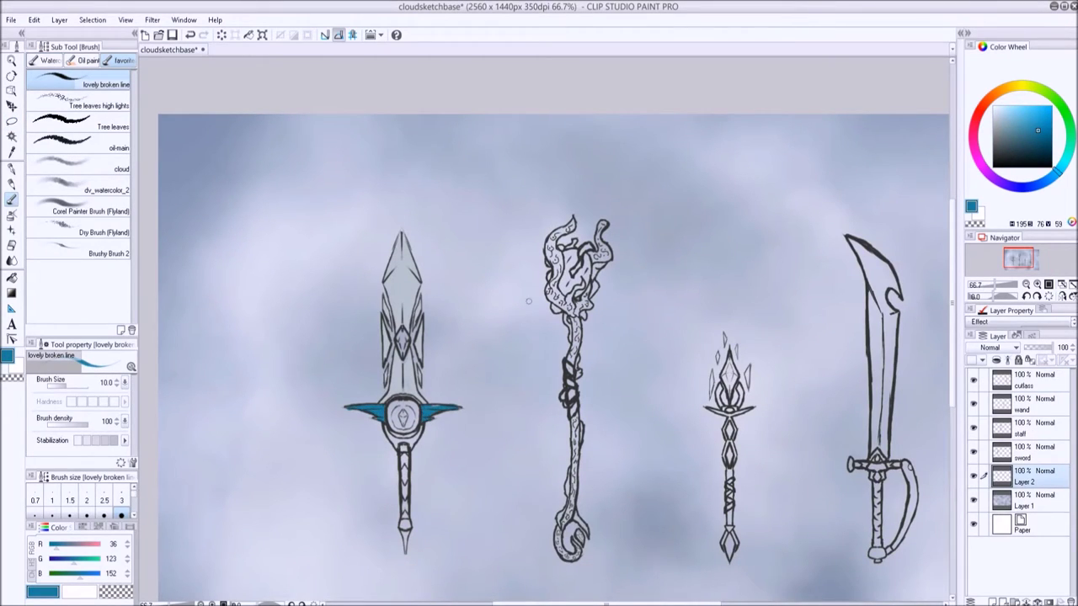
# Step: Darken the sword's gem, then add cyan glow and whitish blade highlights with the cloud brush
pyautogui.keyDown('alt'); pyautogui.click(388, 423); pyautogui.keyUp('alt')
pyautogui.keyDown('alt'); pyautogui.click(401, 418); pyautogui.keyUp('alt')
pyautogui.moveTo(394, 410); pyautogui.dragTo(400, 419)
pyautogui.click(1032, 111)
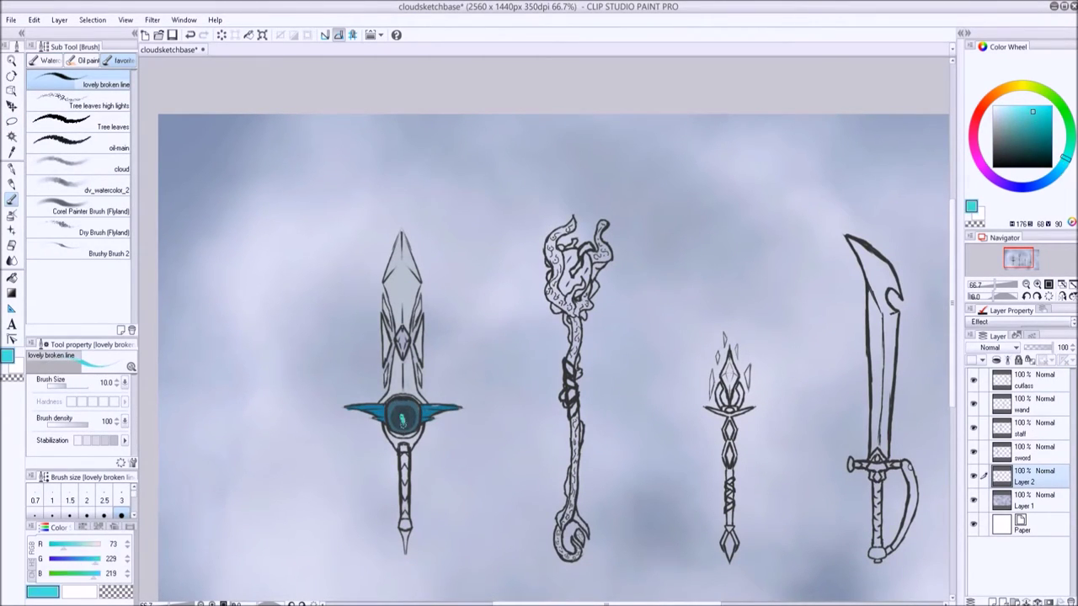
pyautogui.click(84, 165)
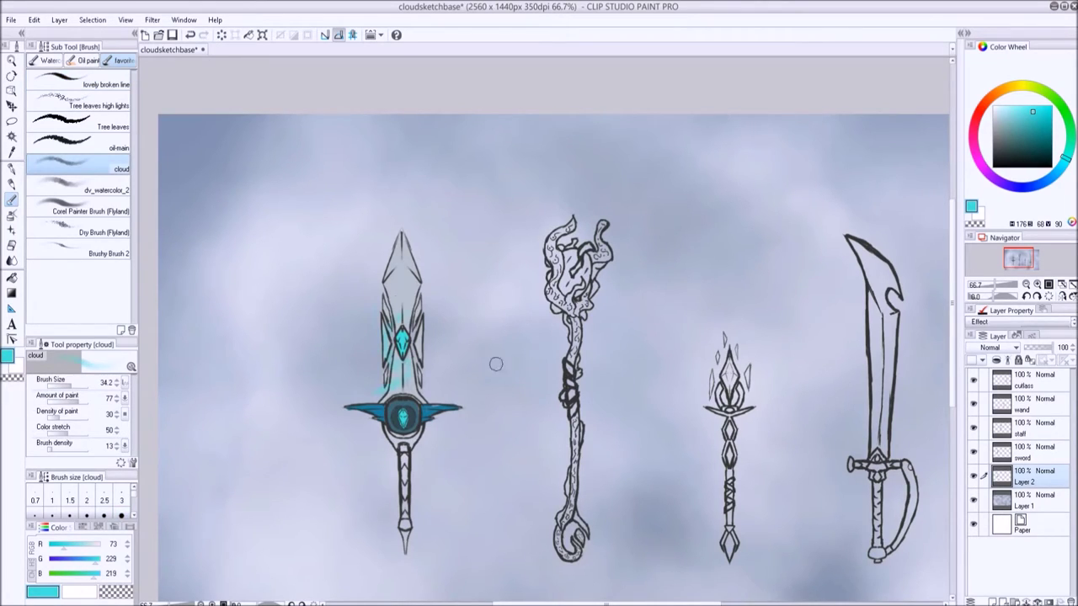
pyautogui.keyDown('alt'); pyautogui.click(389, 345); pyautogui.keyUp('alt')
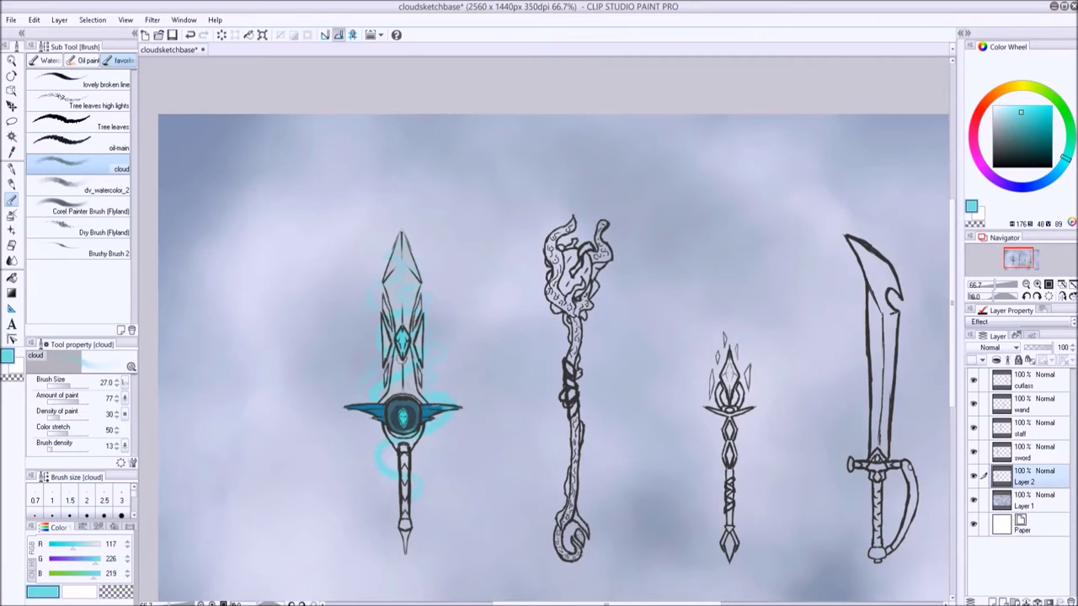
pyautogui.keyDown('alt'); pyautogui.click(401, 365); pyautogui.keyUp('alt')
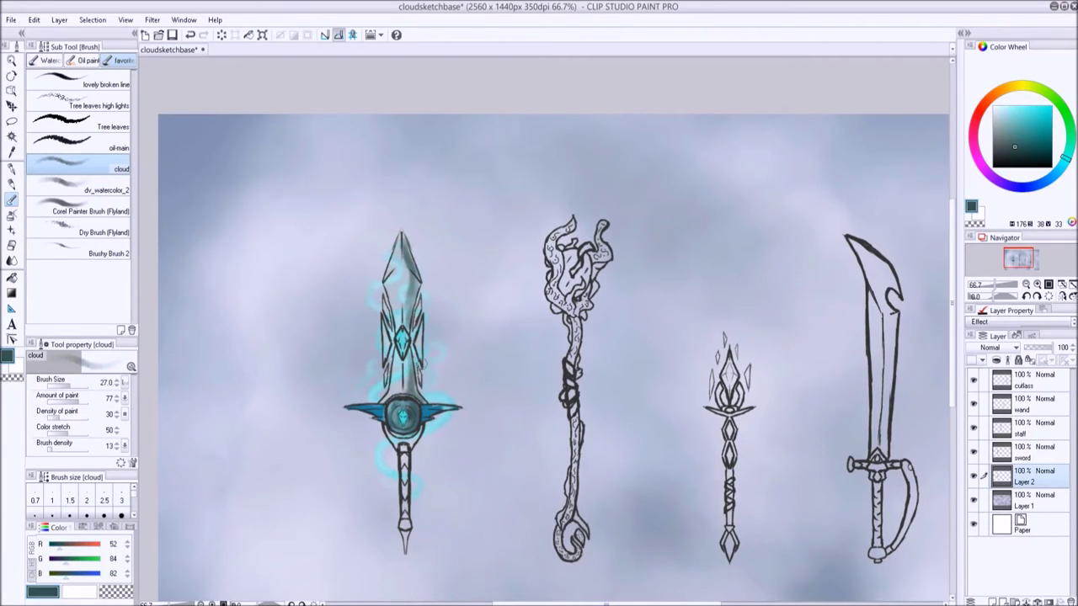
pyautogui.press('x')
pyautogui.moveTo(403, 244); pyautogui.dragTo(427, 280)
# Step: With the lovely broken line brush, paint the sword handle blue and the guard dark teal
pyautogui.click(80, 80)
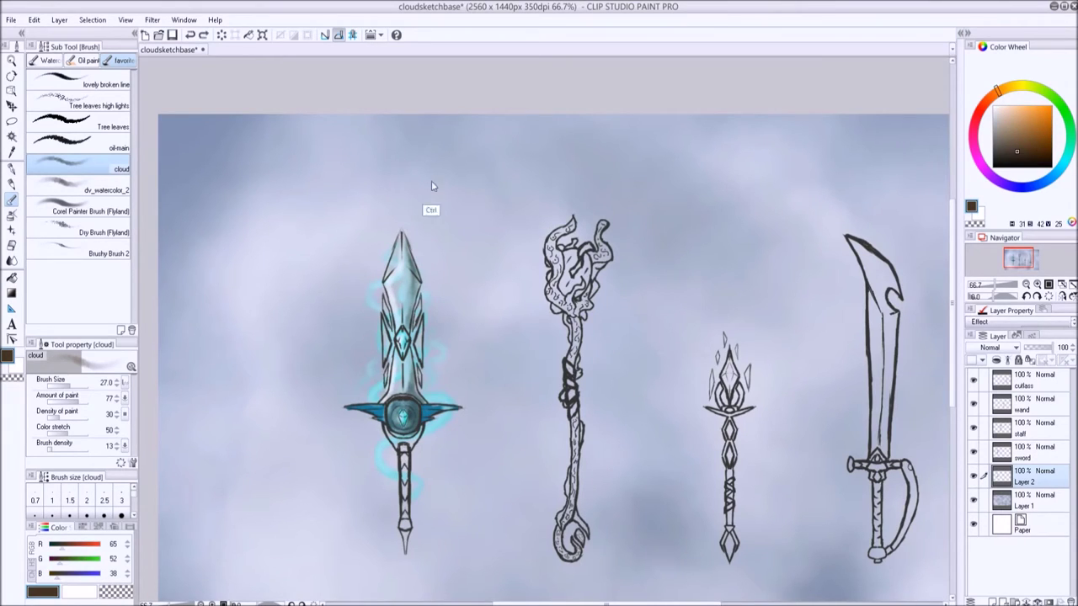
pyautogui.keyDown('alt'); pyautogui.click(403, 459); pyautogui.keyUp('alt')
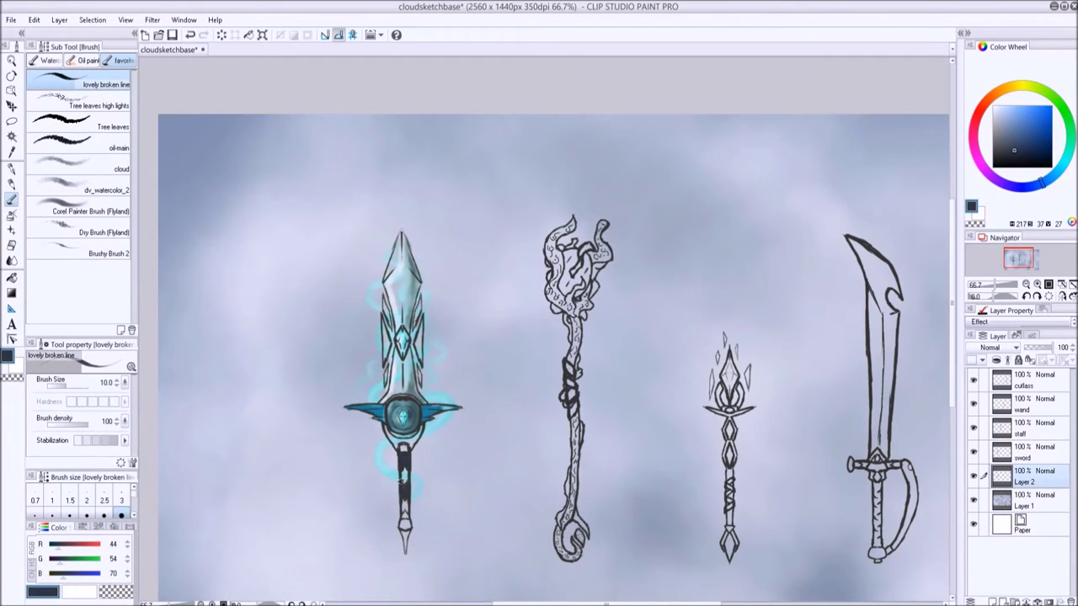
pyautogui.keyDown('alt'); pyautogui.click(405, 516); pyautogui.keyUp('alt')
pyautogui.scroll(4, 405, 516)
pyautogui.scroll(-3, 396, 379)
pyautogui.moveTo(394, 294); pyautogui.dragTo(394, 313)
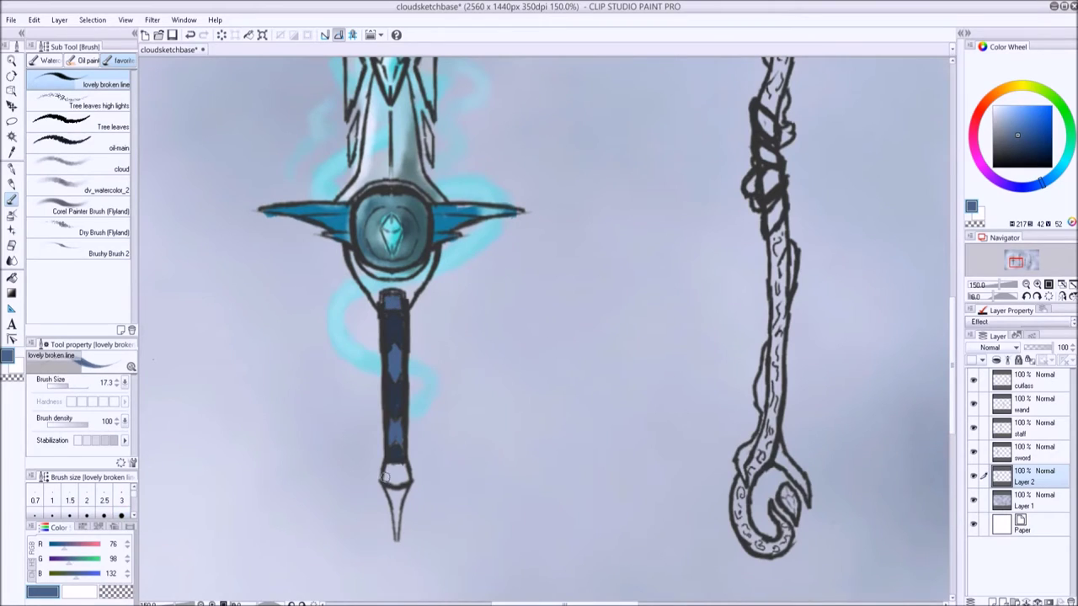
pyautogui.keyDown('alt'); pyautogui.click(396, 475); pyautogui.keyUp('alt')
pyautogui.moveTo(400, 472)
pyautogui.mouseDown()
pyautogui.moveTo(388, 283)
pyautogui.moveTo(404, 278)
pyautogui.mouseUp()
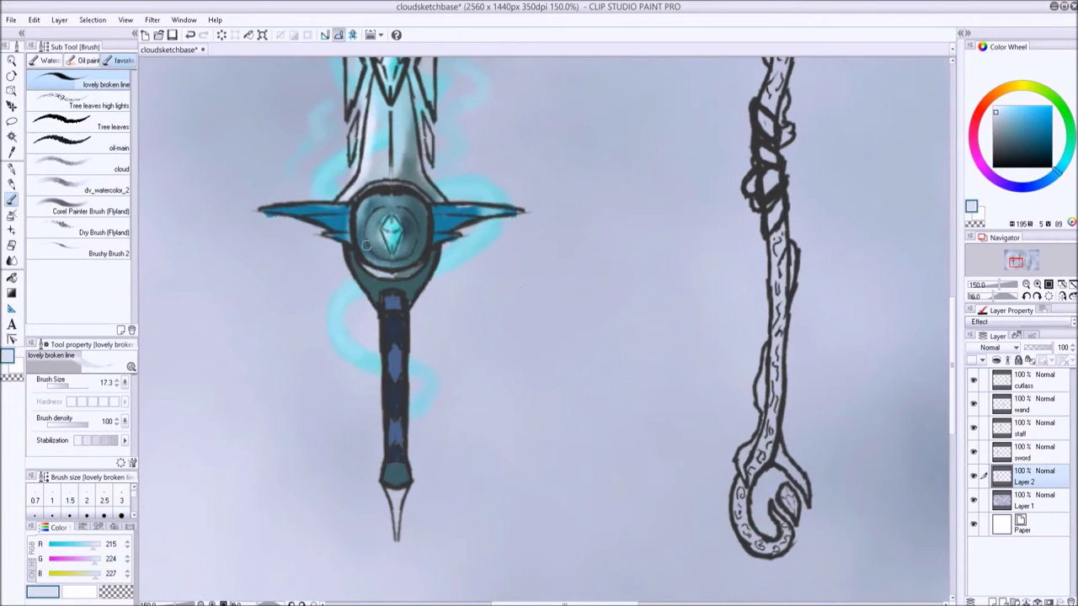
pyautogui.keyDown('alt'); pyautogui.click(391, 492); pyautogui.keyUp('alt')
pyautogui.scroll(-4, 392, 492)
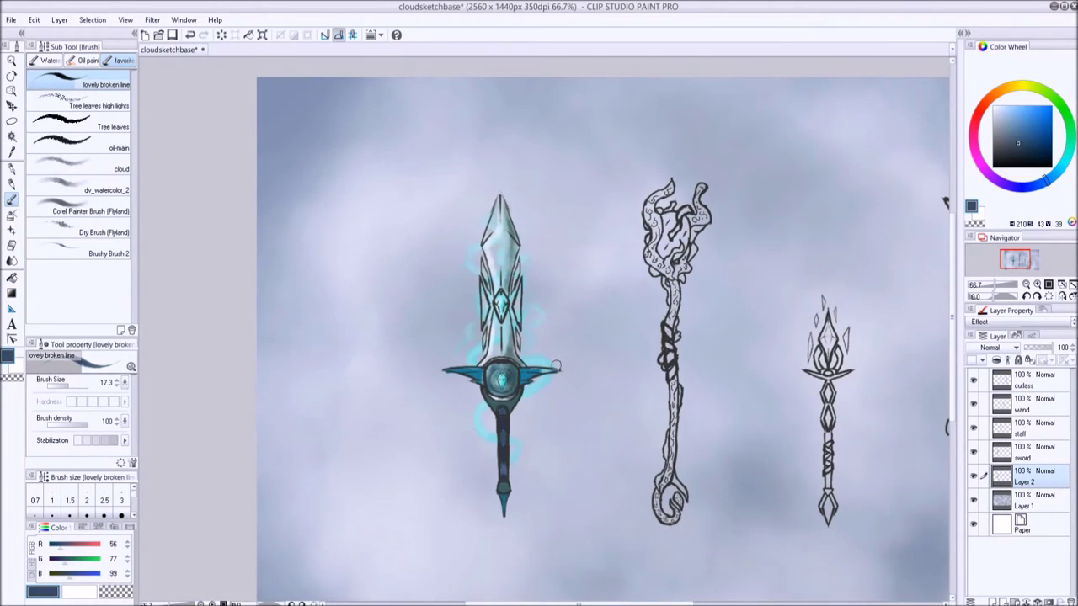
pyautogui.moveTo(1035, 126); pyautogui.dragTo(1003, 155)
# Step: Pick a light blue for blade highlights, then start painting the staff shaft purple
pyautogui.keyDown('alt'); pyautogui.click(459, 370); pyautogui.keyUp('alt')
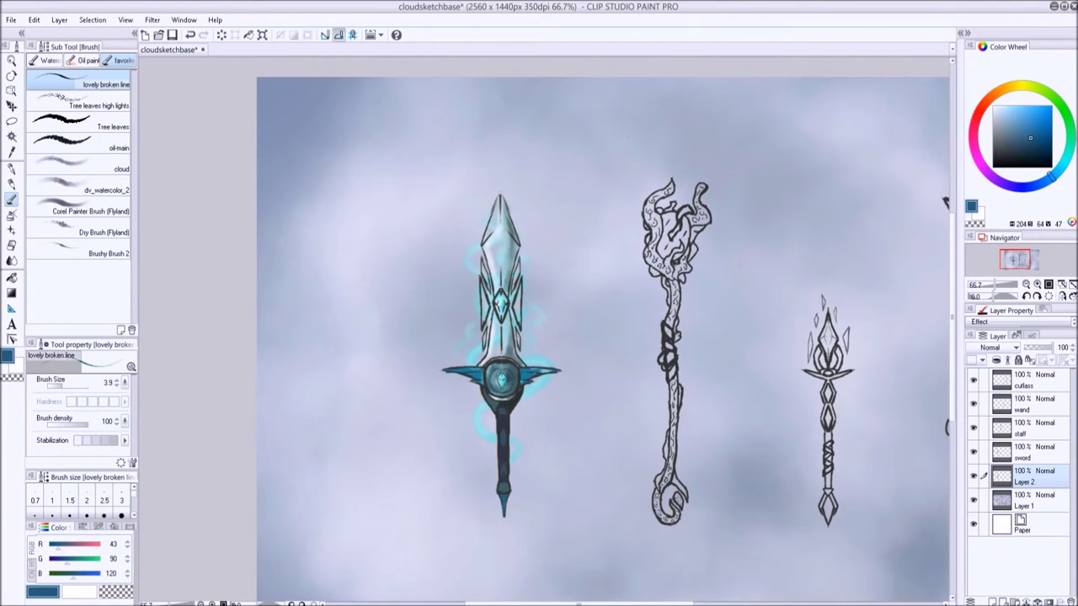
pyautogui.scroll(3, 515, 443)
pyautogui.click(1009, 107)
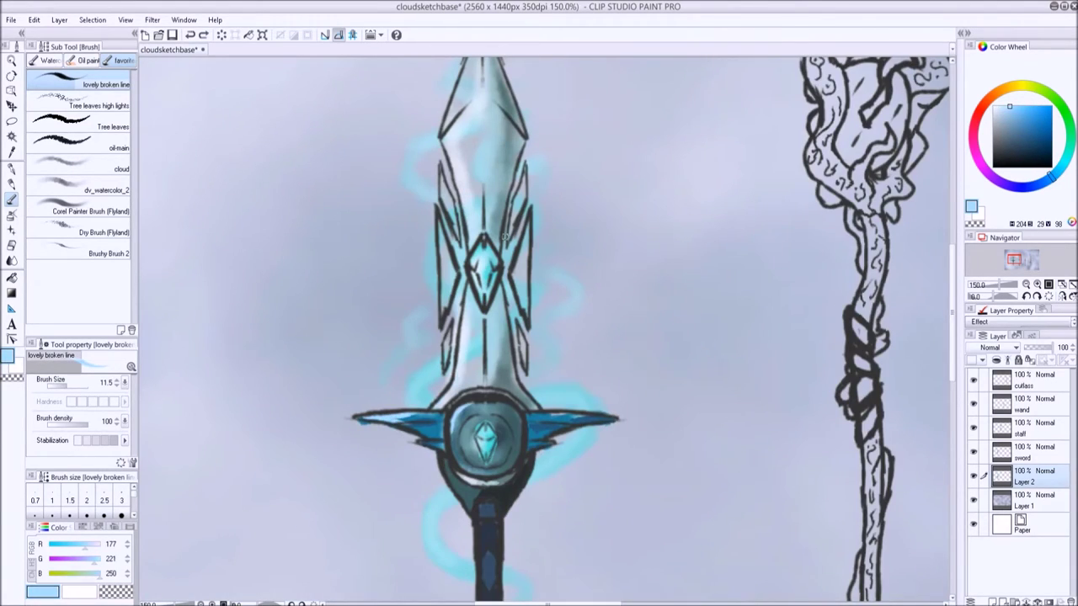
pyautogui.scroll(-1, 484, 464)
pyautogui.scroll(-1, 484, 464)
pyautogui.scroll(-2, 484, 464)
pyautogui.scroll(-1, 541, 315)
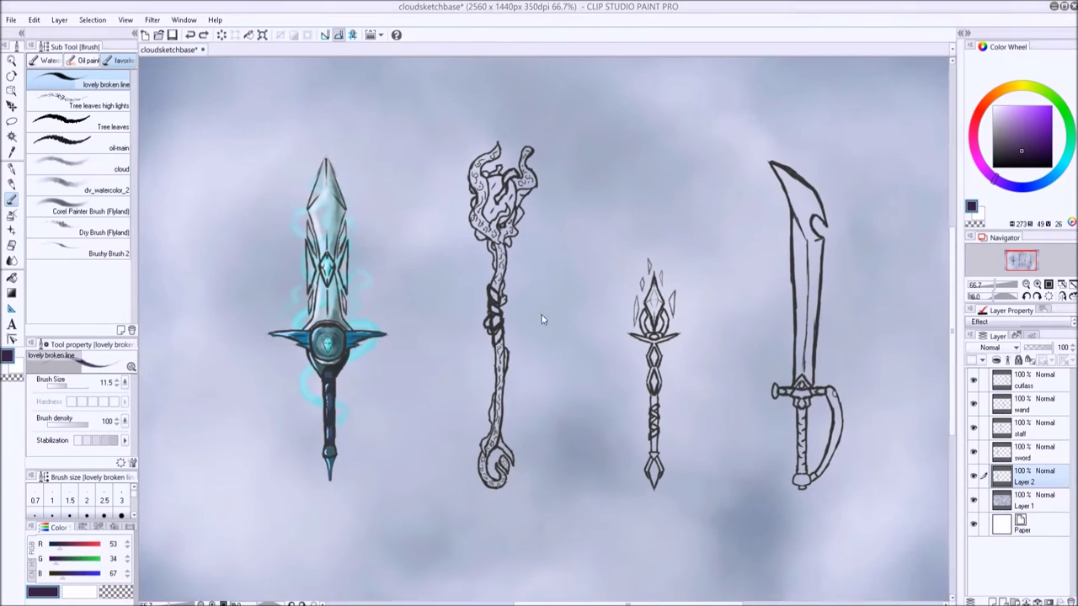
pyautogui.click(1021, 151)
pyautogui.click(1011, 144)
pyautogui.moveTo(499, 340); pyautogui.dragTo(498, 403)
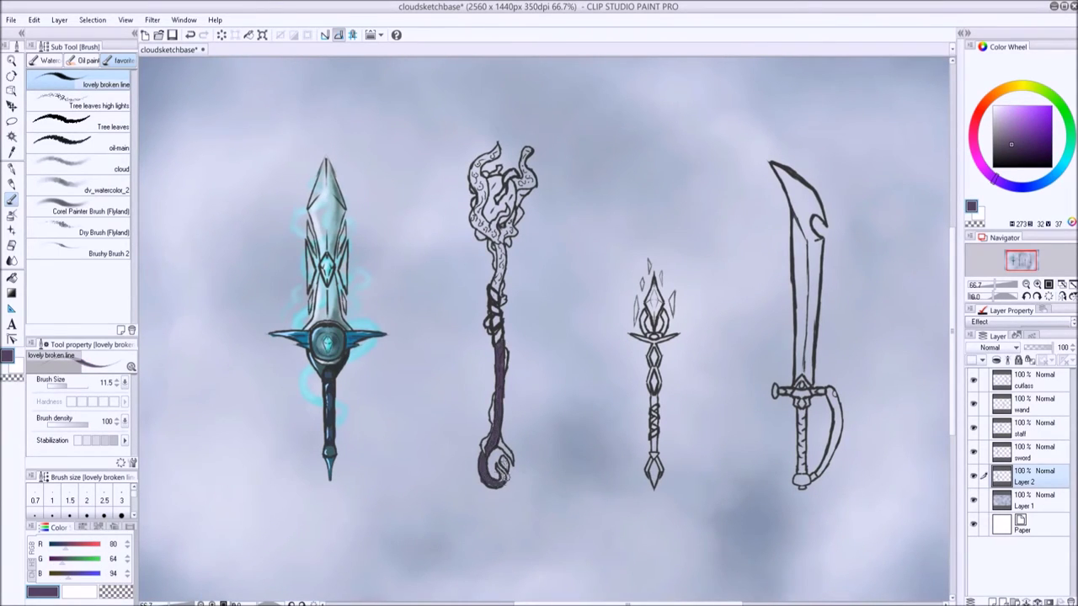
# Step: Paint dark purple into the staff's curled head and grey-purple over the shaft
pyautogui.moveTo(502, 266); pyautogui.dragTo(475, 179)
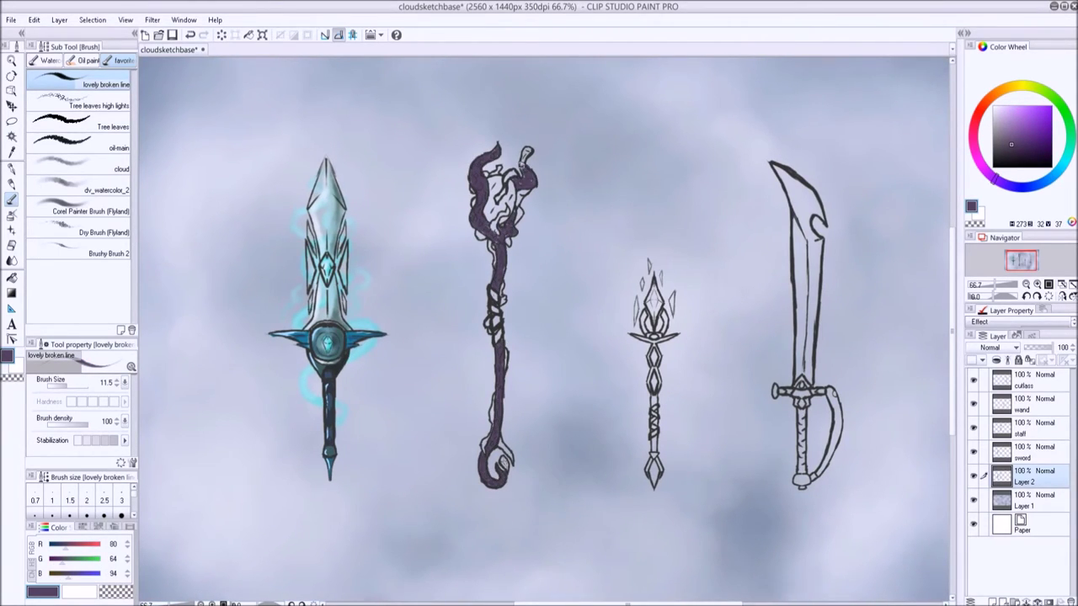
pyautogui.hotkey('ctrl', '+')
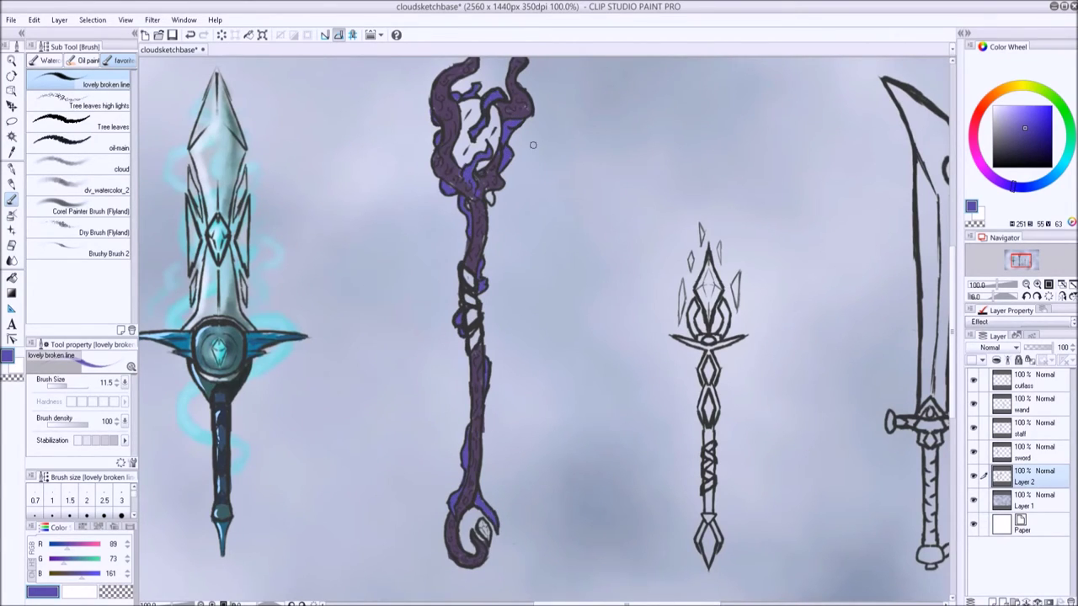
pyautogui.click(1000, 87)
pyautogui.click(1027, 153)
pyautogui.click(999, 134)
pyautogui.moveTo(465, 268)
pyautogui.mouseDown()
pyautogui.moveTo(477, 348)
pyautogui.moveTo(495, 323)
pyautogui.mouseUp()
# Step: Fill the inside of the staff head with magenta-pink
pyautogui.hotkey('ctrl', '-')
pyautogui.click(1031, 117)
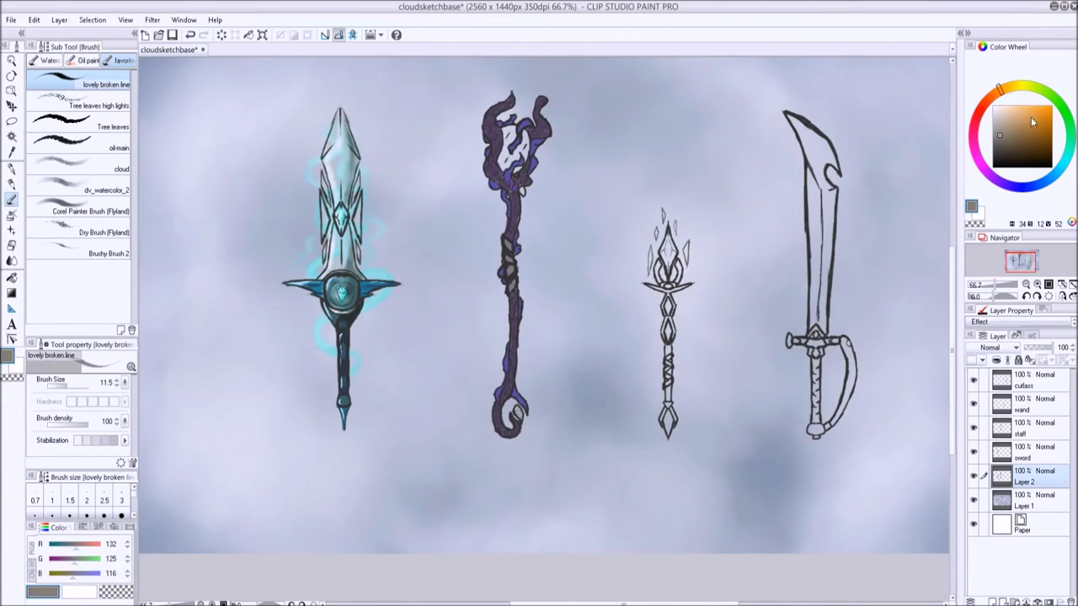
pyautogui.hotkey('ctrl', '+')
pyautogui.click(1034, 129)
pyautogui.moveTo(497, 195)
pyautogui.mouseDown()
pyautogui.moveTo(472, 278)
pyautogui.moveTo(505, 261)
pyautogui.moveTo(509, 287)
pyautogui.mouseUp()
pyautogui.hotkey('ctrl', '-')
pyautogui.hotkey('ctrl', '-')
pyautogui.hotkey('ctrl', '-')
# Step: Add soft pink glow around the staff head and swirls along the lower shaft with the cloud brush
pyautogui.click(80, 168)
pyautogui.moveTo(590, 282)
pyautogui.mouseDown()
pyautogui.moveTo(611, 318)
pyautogui.moveTo(582, 360)
pyautogui.mouseUp()
pyautogui.keyDown('alt'); pyautogui.click(599, 294); pyautogui.keyUp('alt')
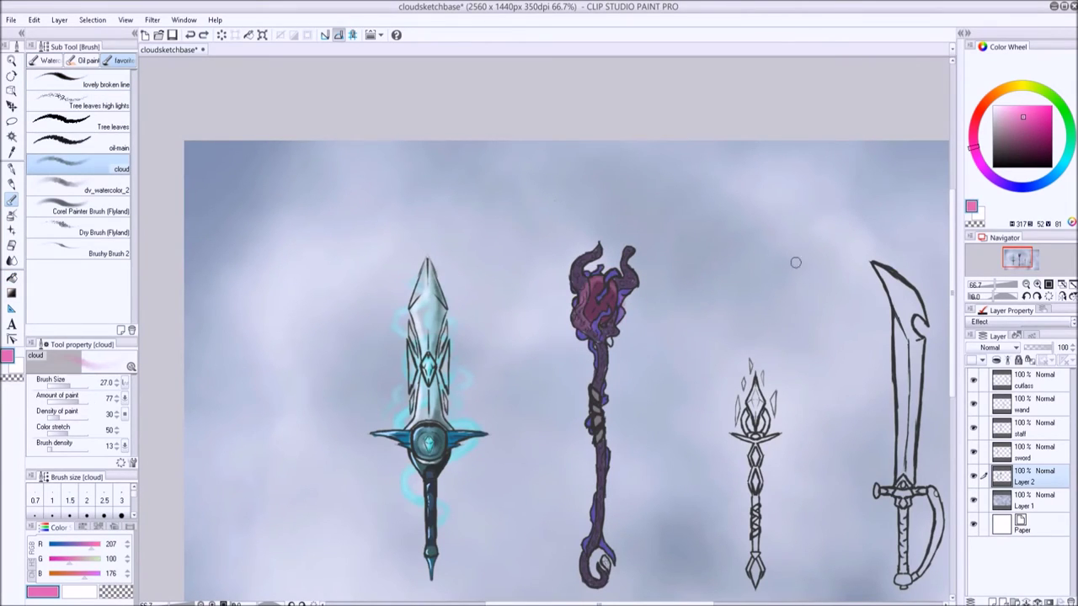
pyautogui.moveTo(619, 278); pyautogui.dragTo(560, 311)
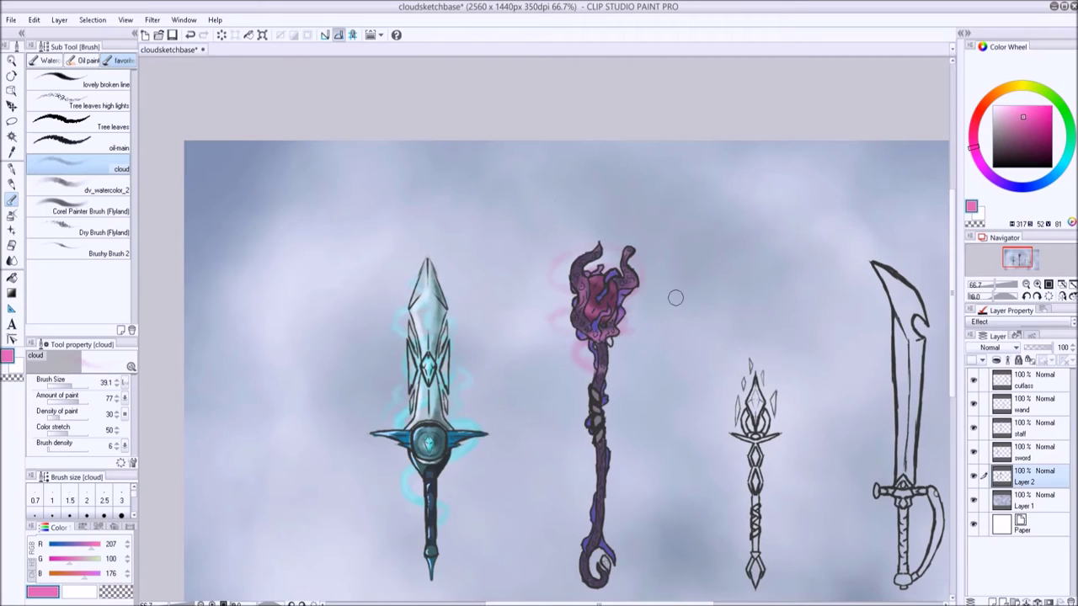
pyautogui.hotkey('ctrl', '+')
pyautogui.hotkey('ctrl', '+')
pyautogui.moveTo(590, 581); pyautogui.dragTo(619, 433)
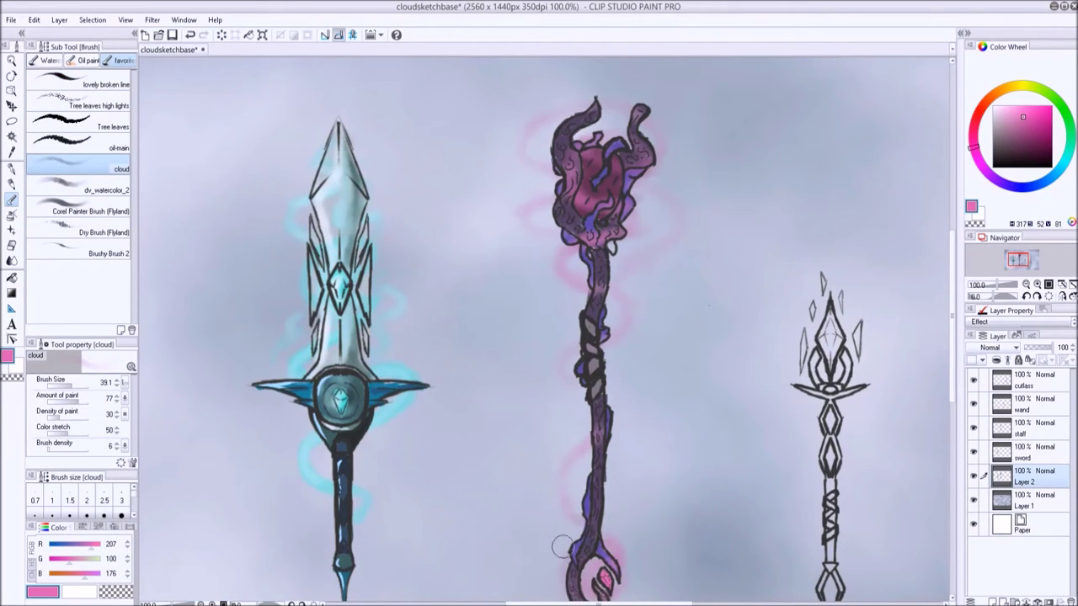
pyautogui.moveTo(632, 202); pyautogui.dragTo(573, 278)
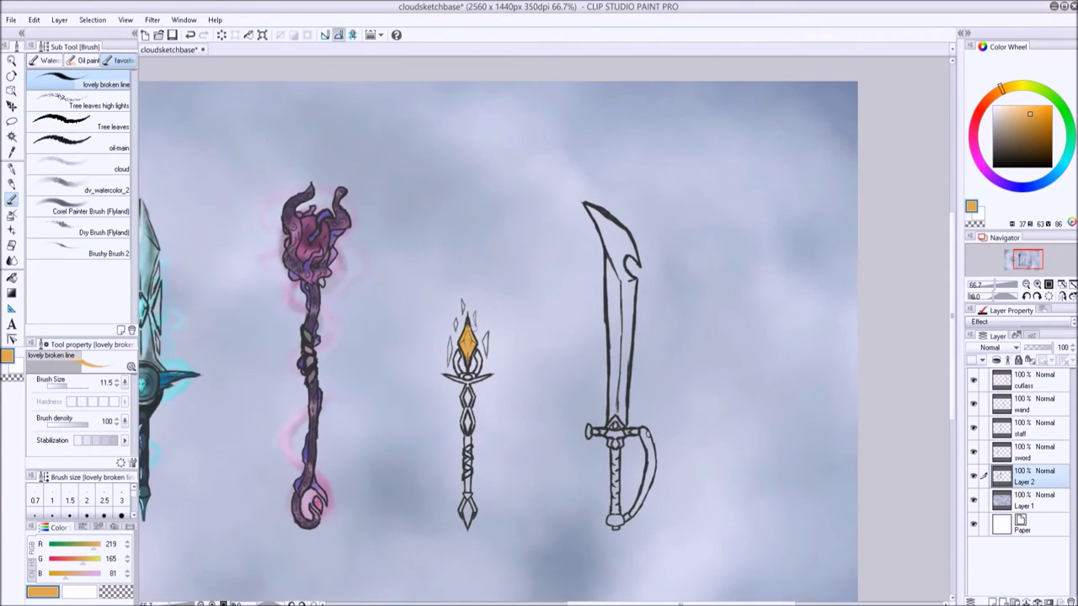
# Step: Shade the scepter's crystal shards grey-blue
pyautogui.scroll(-2, 539, 337)
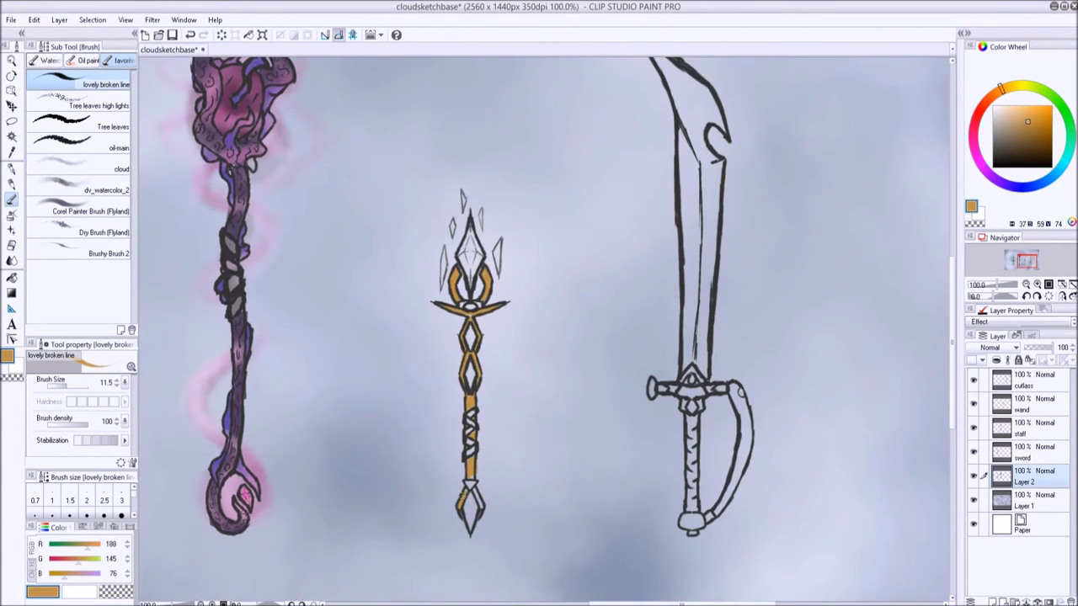
pyautogui.click(1050, 175)
pyautogui.click(1016, 113)
pyautogui.keyDown('alt'); pyautogui.click(535, 331); pyautogui.keyUp('alt')
pyautogui.moveTo(495, 244); pyautogui.dragTo(503, 264)
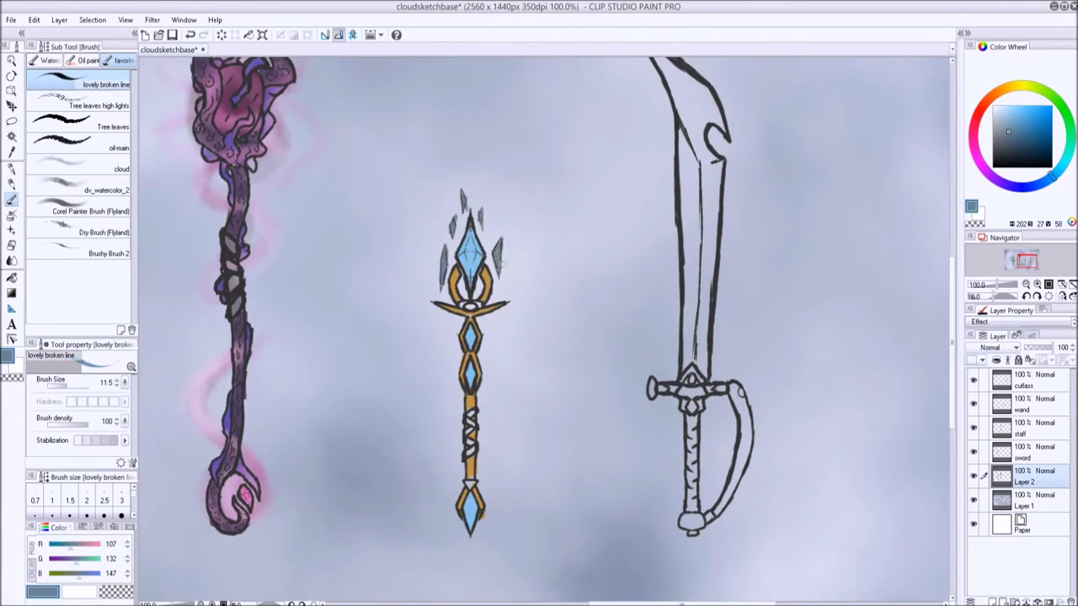
# Step: Add a near-white highlight on the staff's crystal head
pyautogui.click(1002, 87)
pyautogui.click(1021, 146)
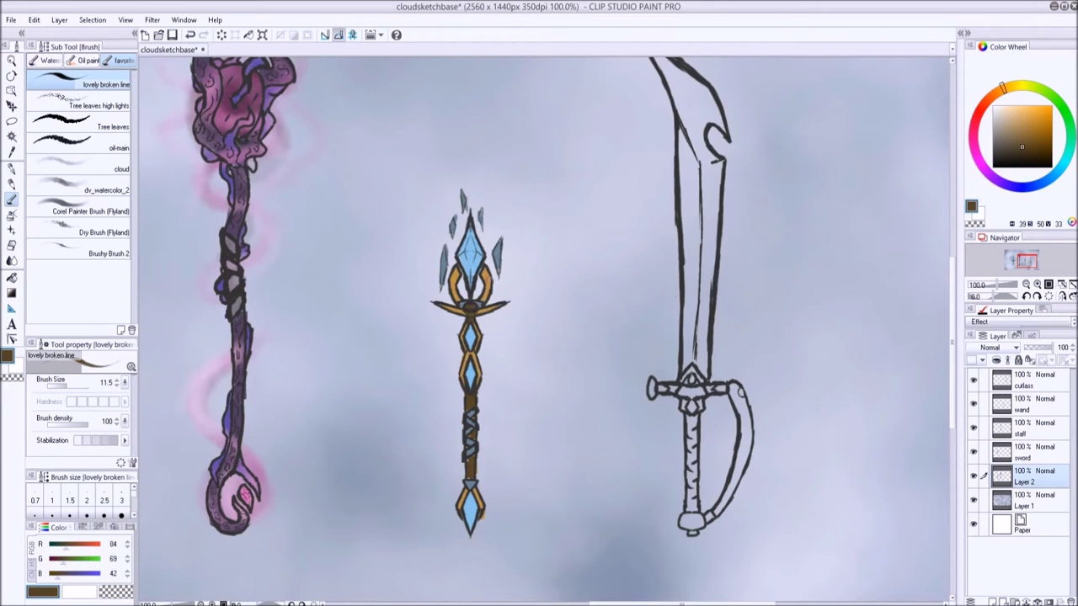
pyautogui.click(996, 106)
pyautogui.moveTo(229, 83); pyautogui.dragTo(226, 105)
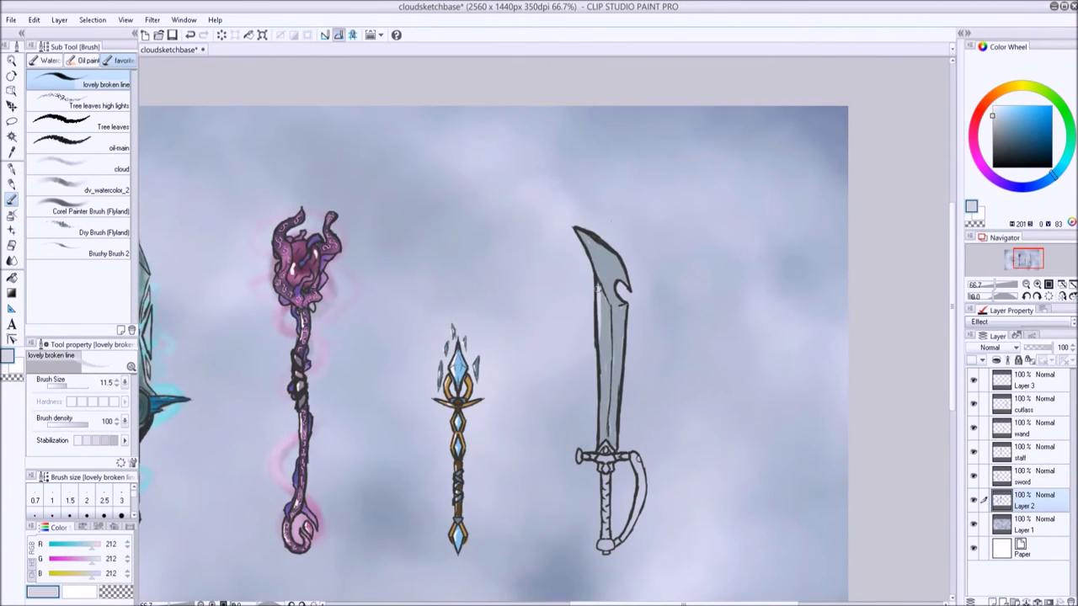
# Step: Shade the cutlass blade with light grey highlights and a dark stroke down its length
pyautogui.moveTo(597, 289); pyautogui.dragTo(604, 437)
pyautogui.moveTo(581, 236)
pyautogui.mouseDown()
pyautogui.moveTo(601, 278)
pyautogui.moveTo(601, 442)
pyautogui.mouseUp()
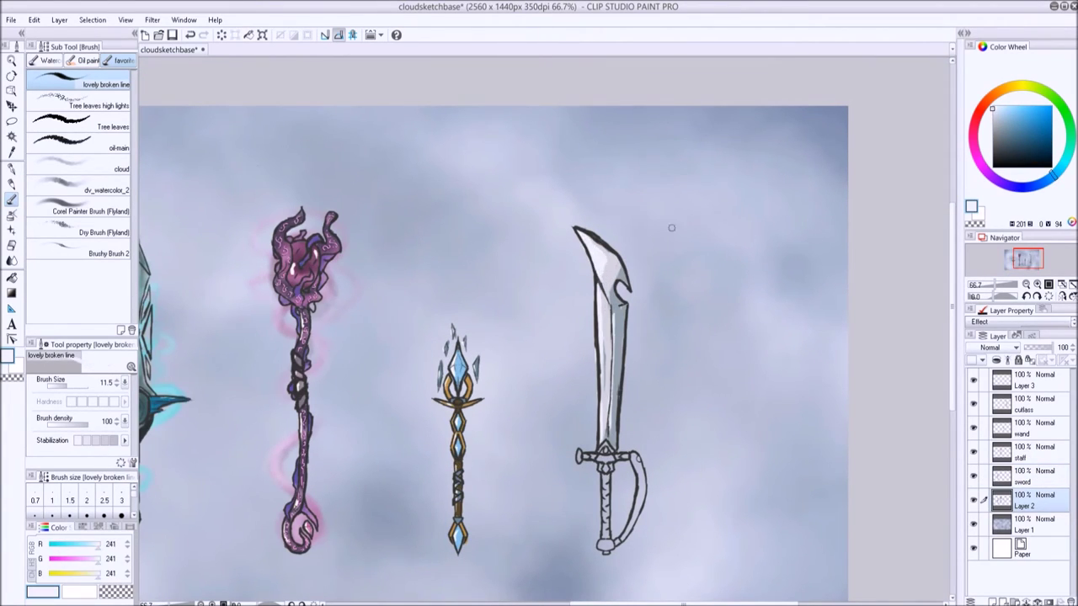
pyautogui.press('g')
pyautogui.press('b')
pyautogui.moveTo(614, 318); pyautogui.dragTo(618, 544)
# Step: Paint the knuckle guard dark grey, the grip dark blue, and a red mark on the guard
pyautogui.click(995, 145)
pyautogui.click(997, 137)
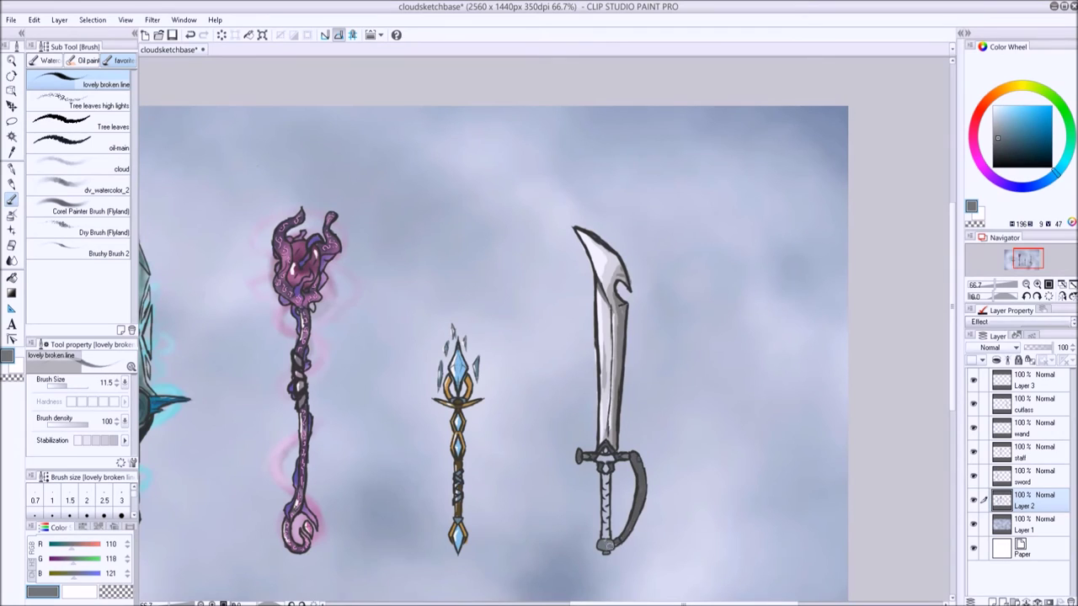
pyautogui.click(1020, 132)
pyautogui.moveTo(604, 473); pyautogui.dragTo(606, 540)
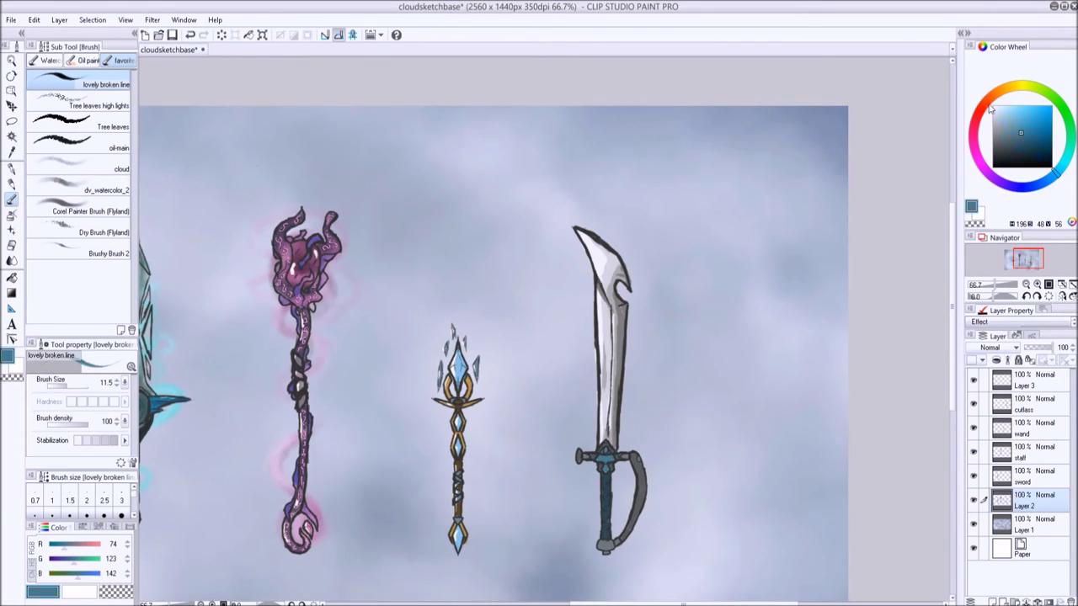
pyautogui.click(976, 108)
pyautogui.moveTo(600, 460); pyautogui.dragTo(616, 429)
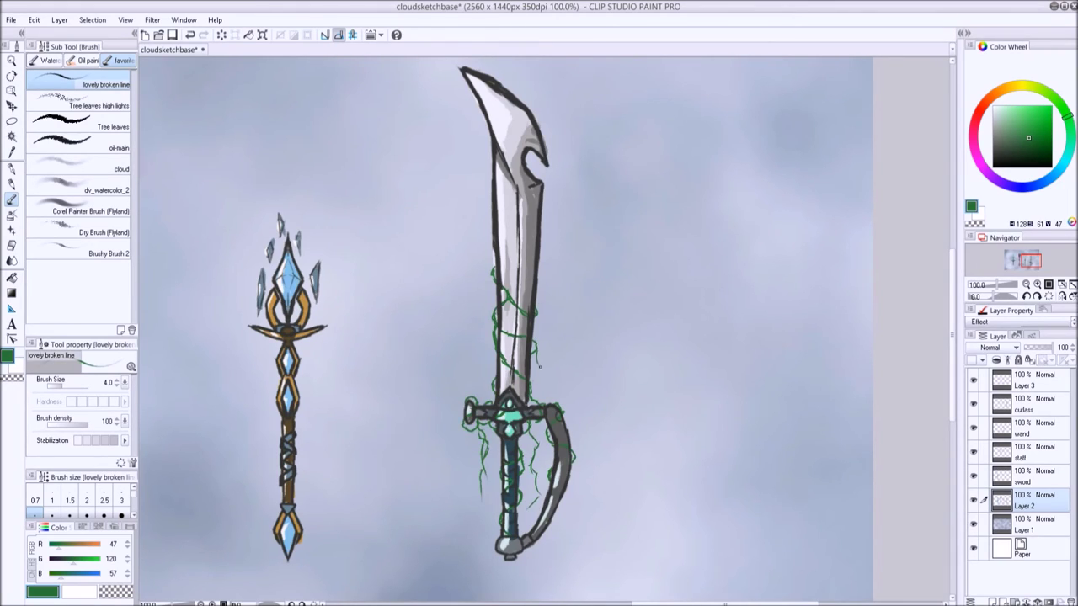
# Step: On Layer 3 with dv_watercolor_2, paint a soft green wash over the cutlass vines
pyautogui.click(80, 189)
pyautogui.click(1023, 380)
pyautogui.moveTo(506, 375); pyautogui.dragTo(529, 221)
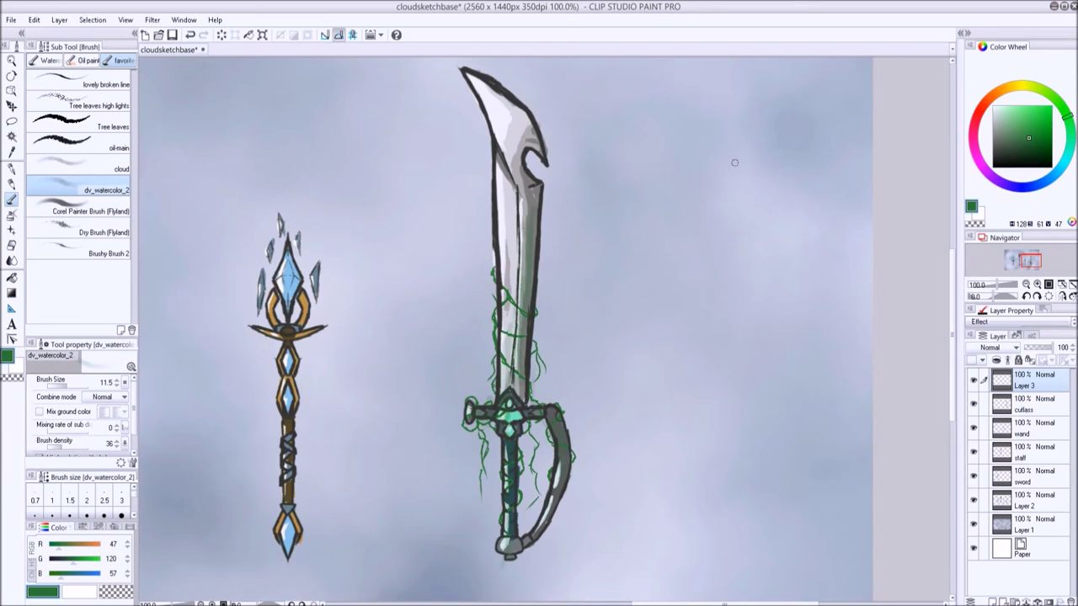
pyautogui.moveTo(520, 329)
pyautogui.mouseDown()
pyautogui.moveTo(506, 392)
pyautogui.moveTo(518, 227)
pyautogui.mouseUp()
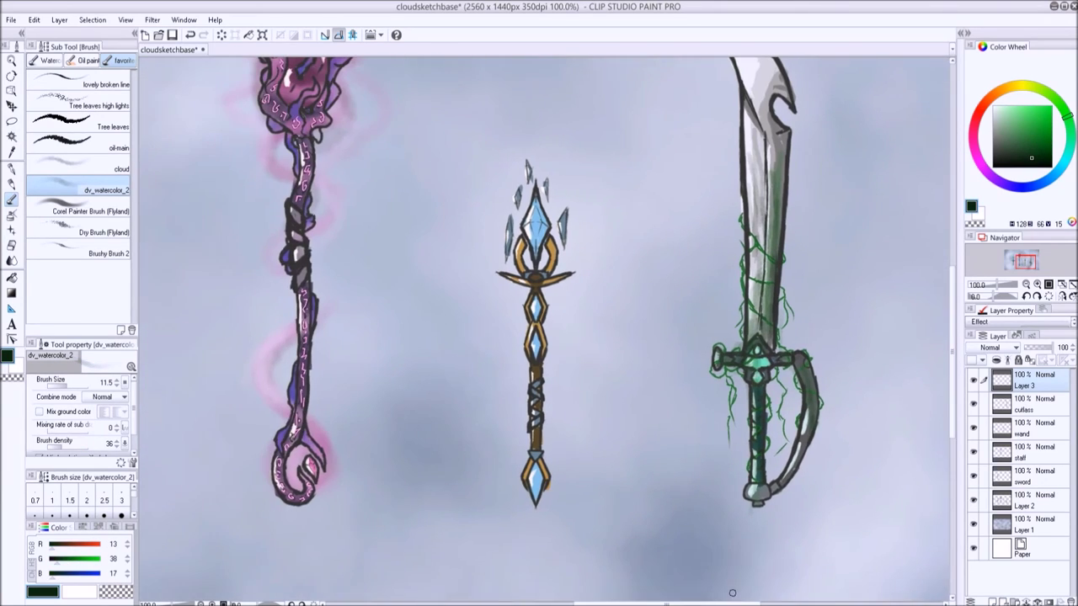
# Step: Add tan highlights to the scepter's crown and shaft and a pale blue glow around its crystals
pyautogui.click(1024, 132)
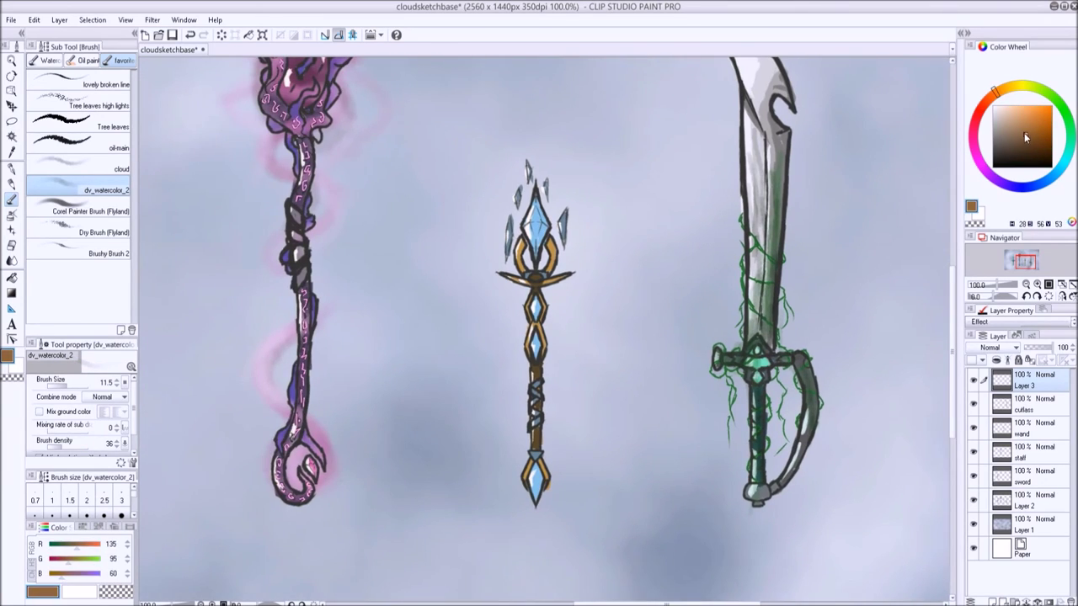
pyautogui.click(1017, 113)
pyautogui.moveTo(542, 278); pyautogui.dragTo(569, 271)
pyautogui.moveTo(528, 308); pyautogui.dragTo(527, 341)
pyautogui.click(1014, 141)
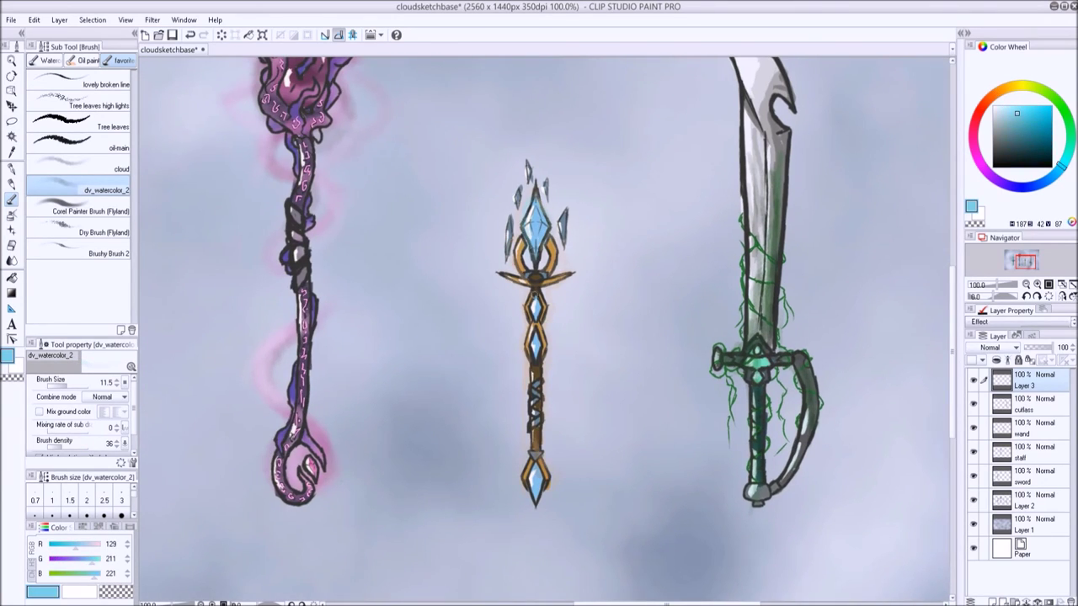
pyautogui.moveTo(530, 253); pyautogui.dragTo(530, 152)
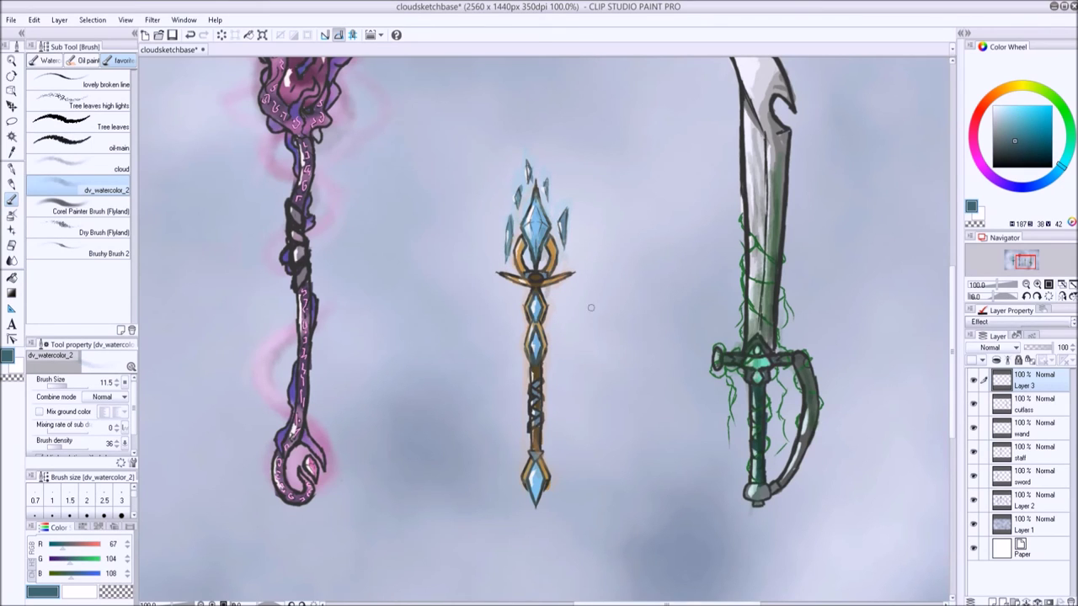